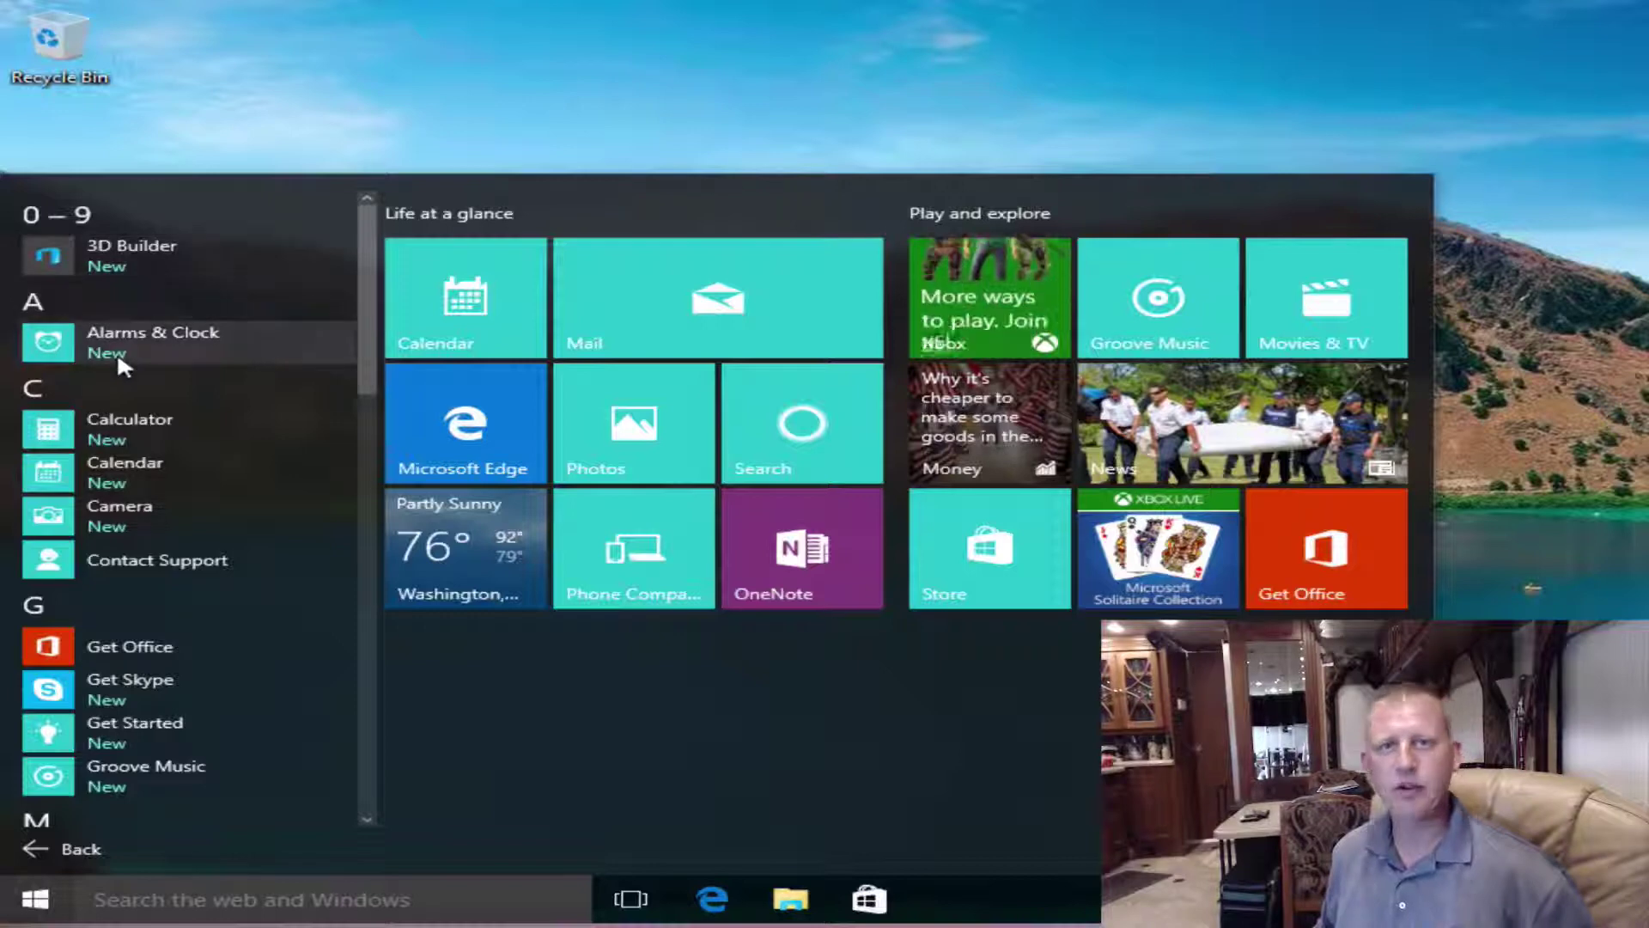
Jump to the X section of the full app list using its letter index, and return to the main Start view
click(37, 393)
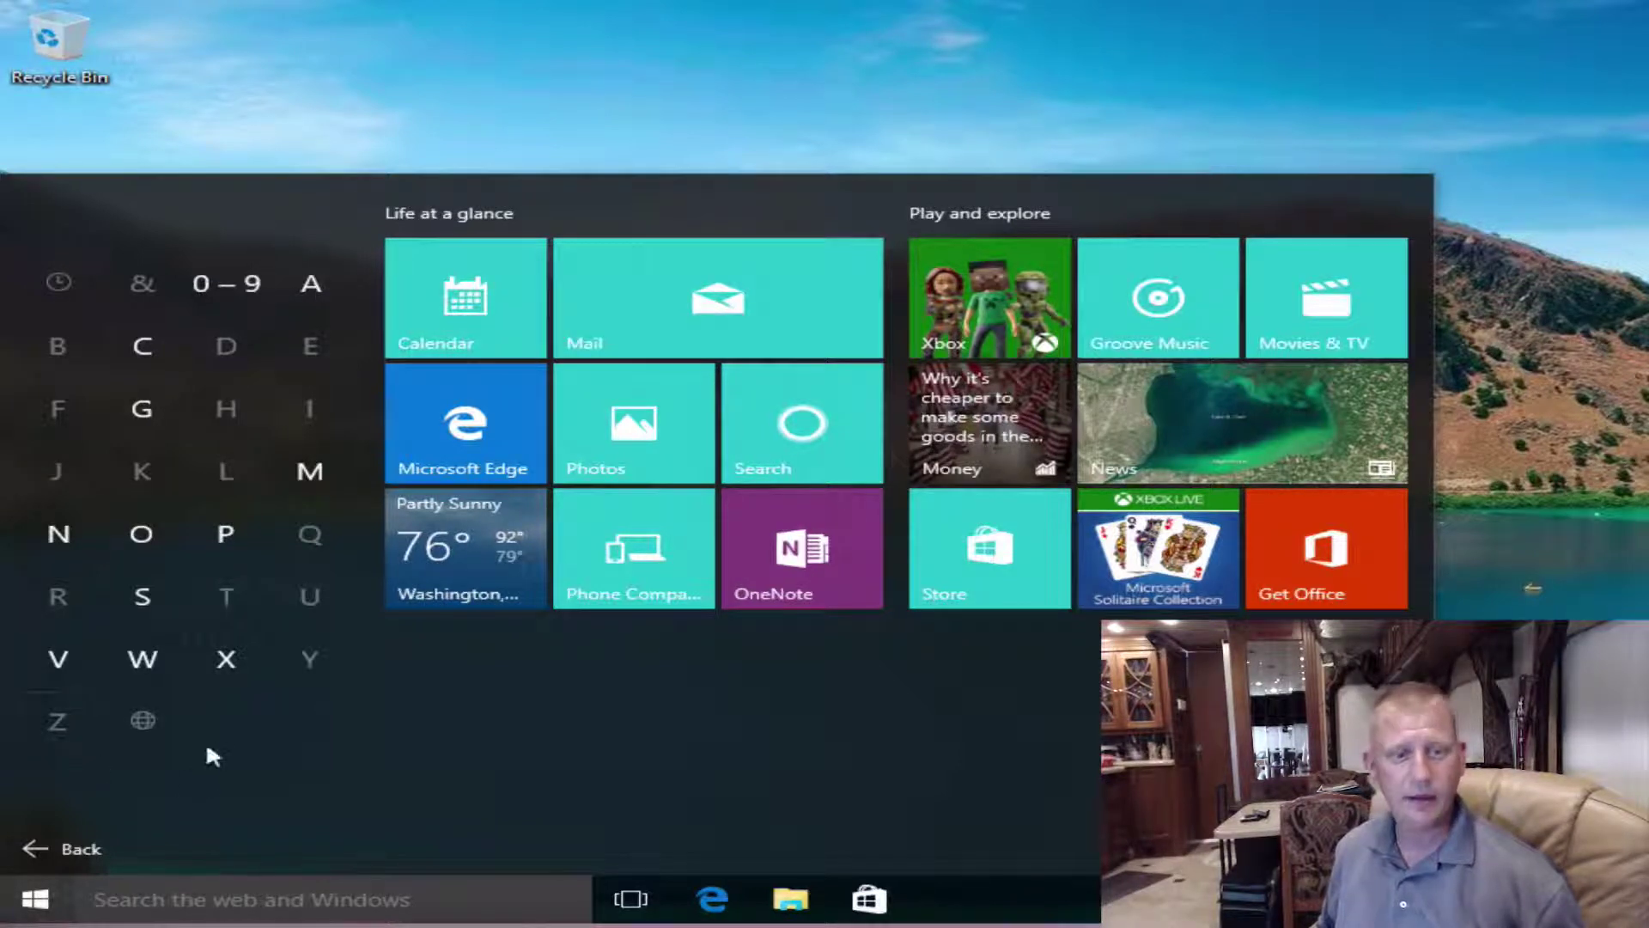
click(219, 666)
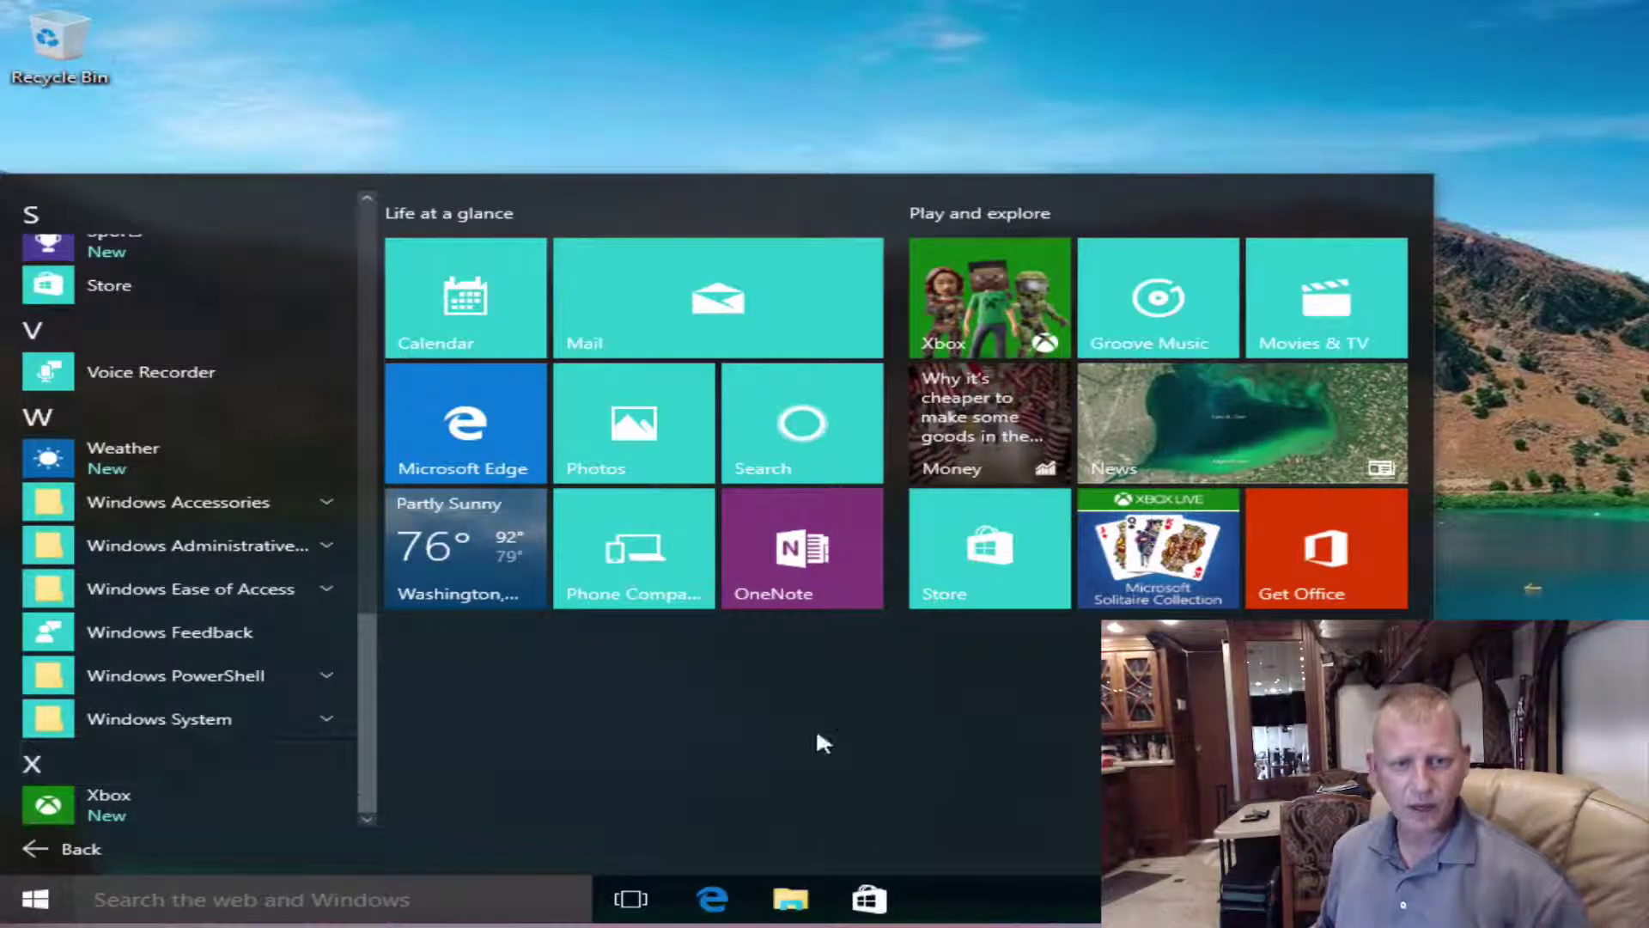
click(81, 849)
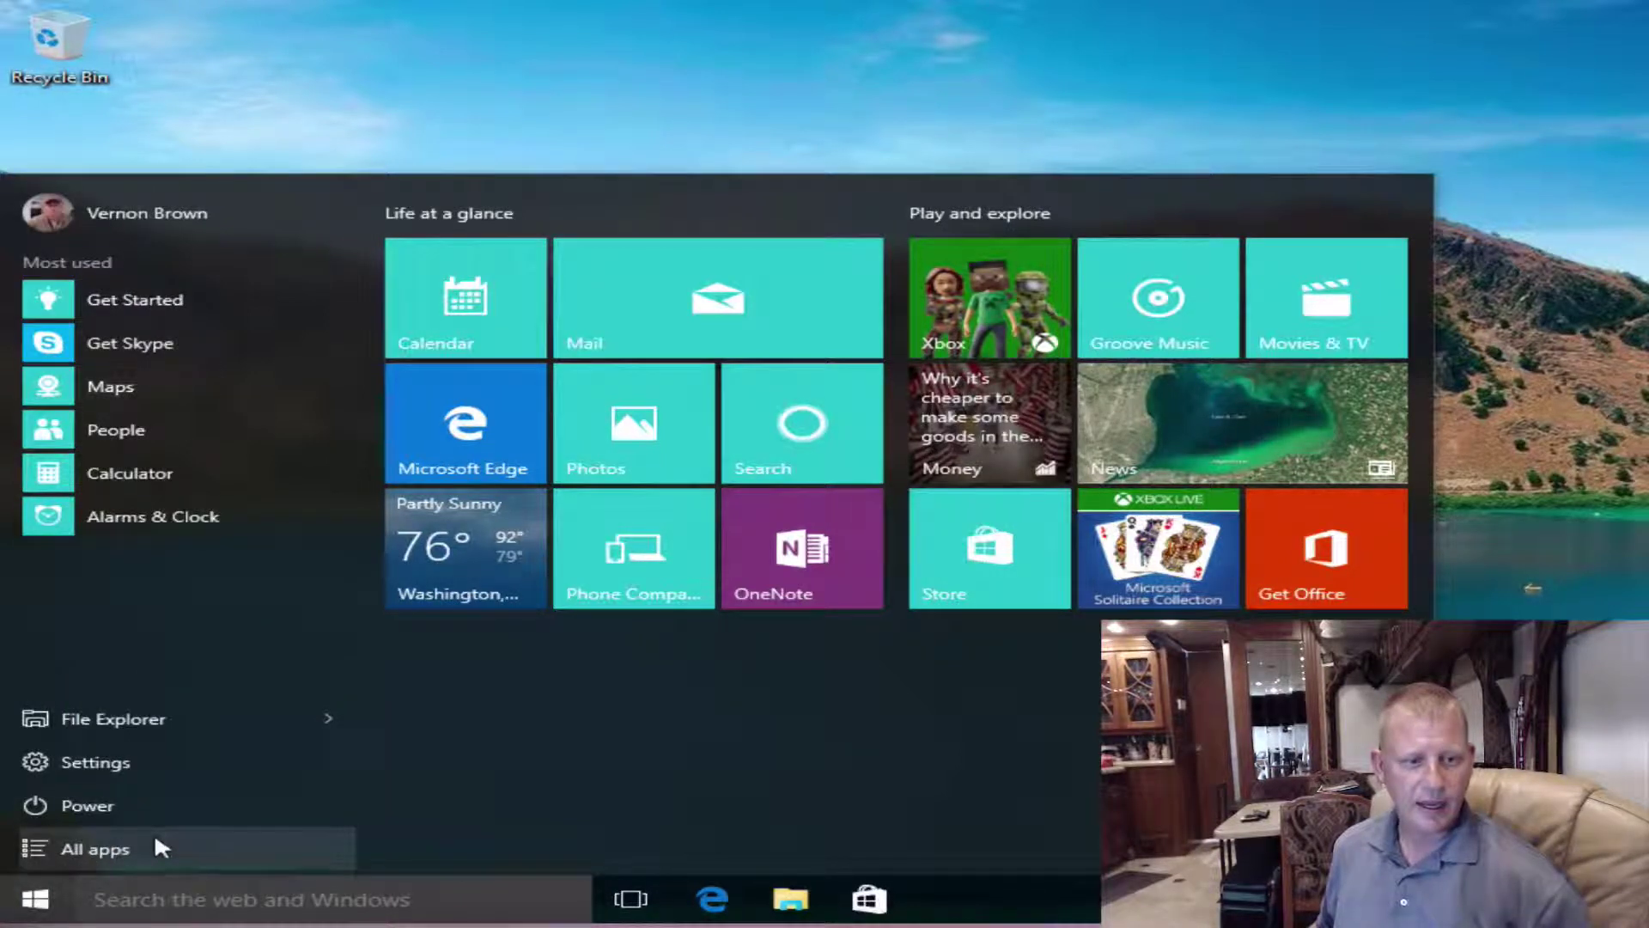
Open Settings and File Explorer in turn from the Start menu, closing each window after viewing it
click(150, 767)
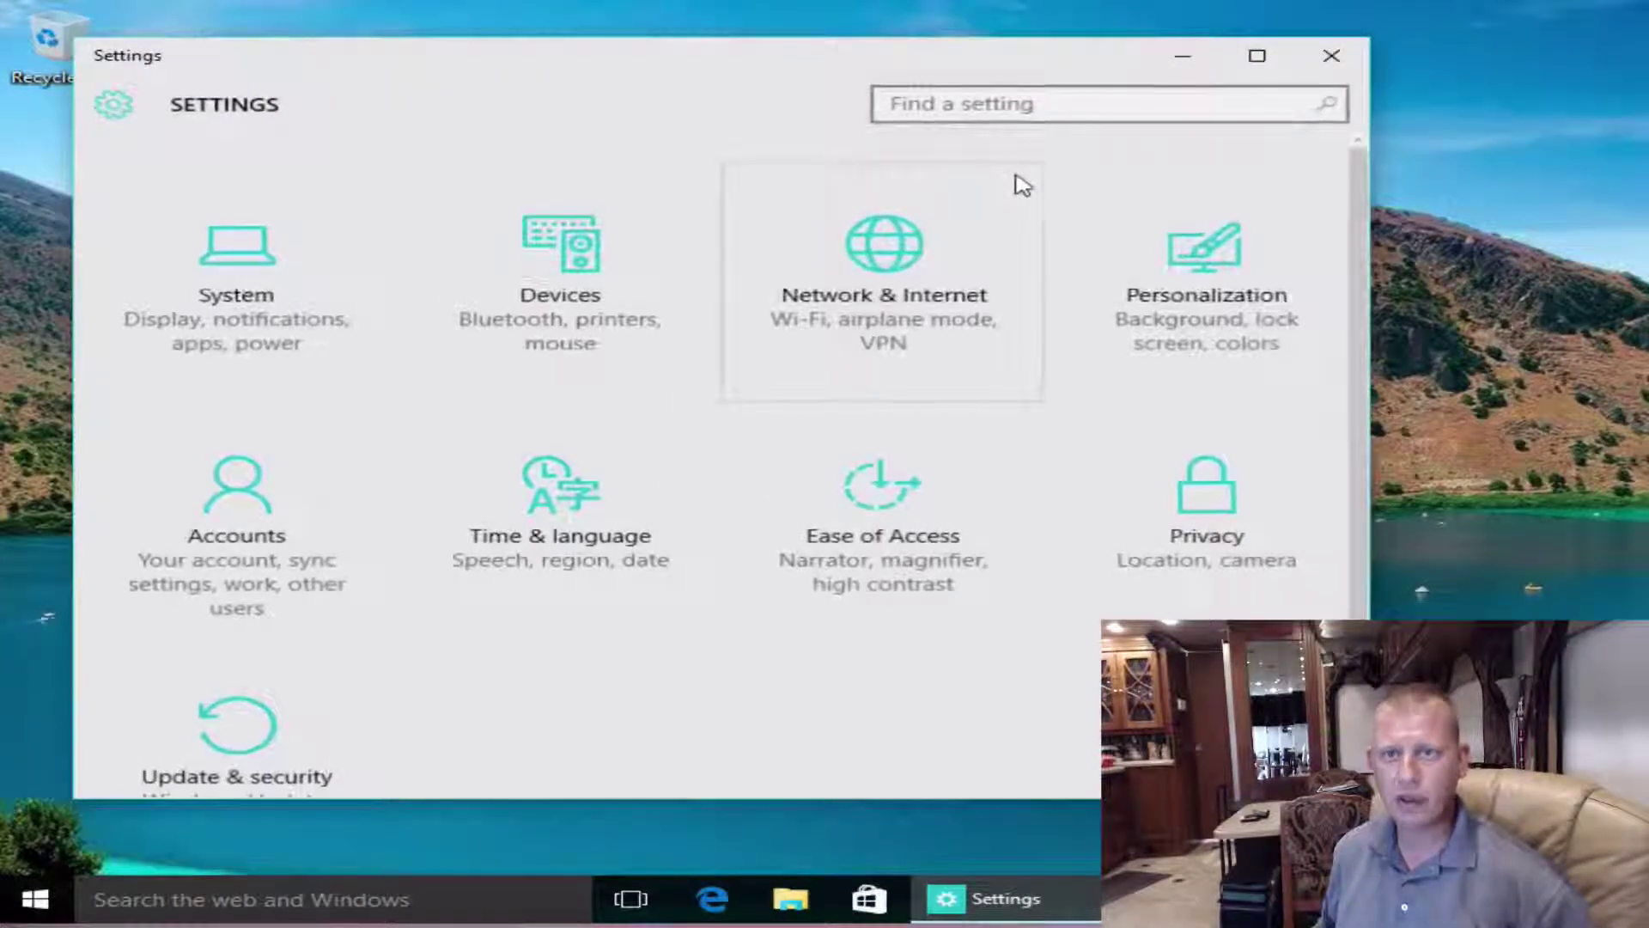
click(1330, 57)
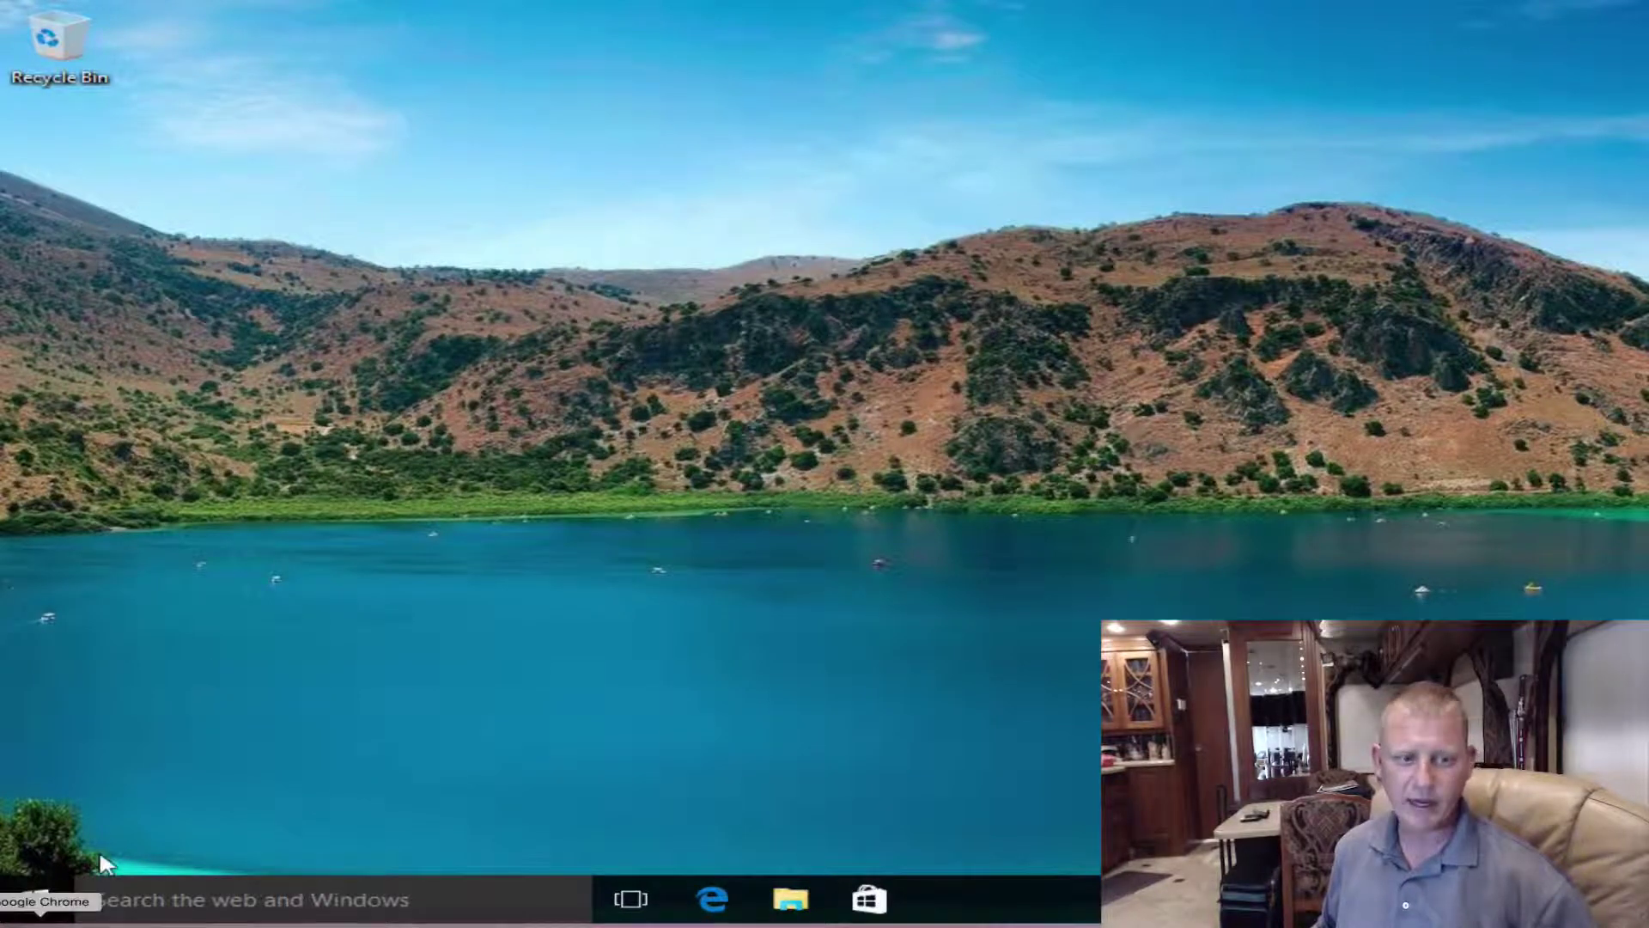
click(49, 902)
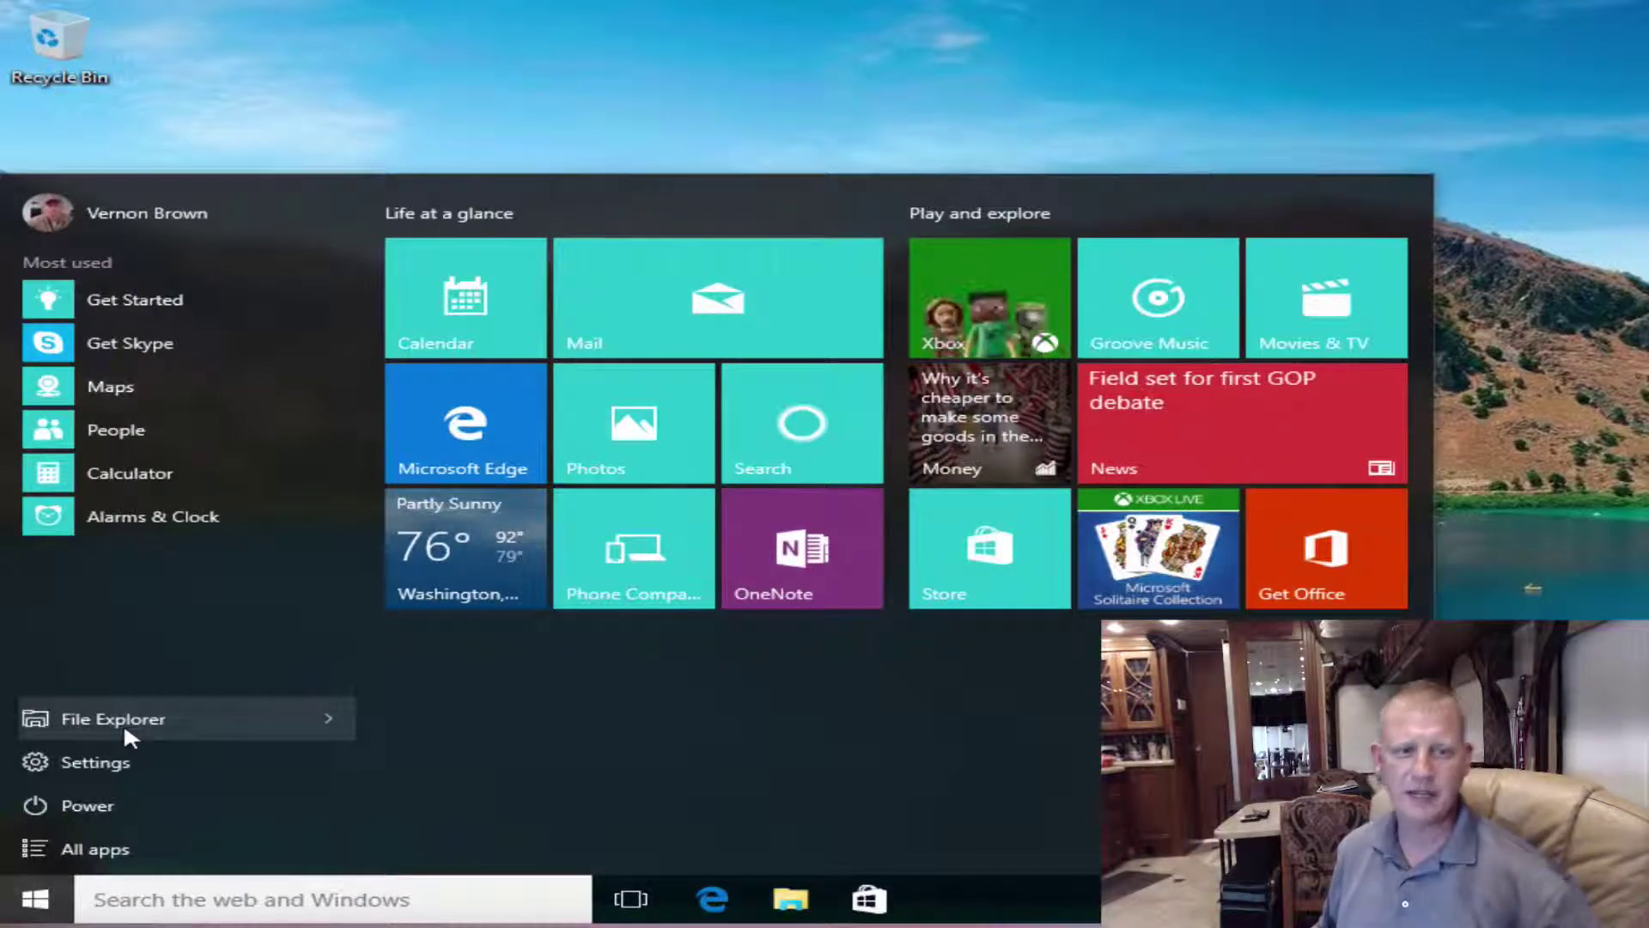
click(176, 719)
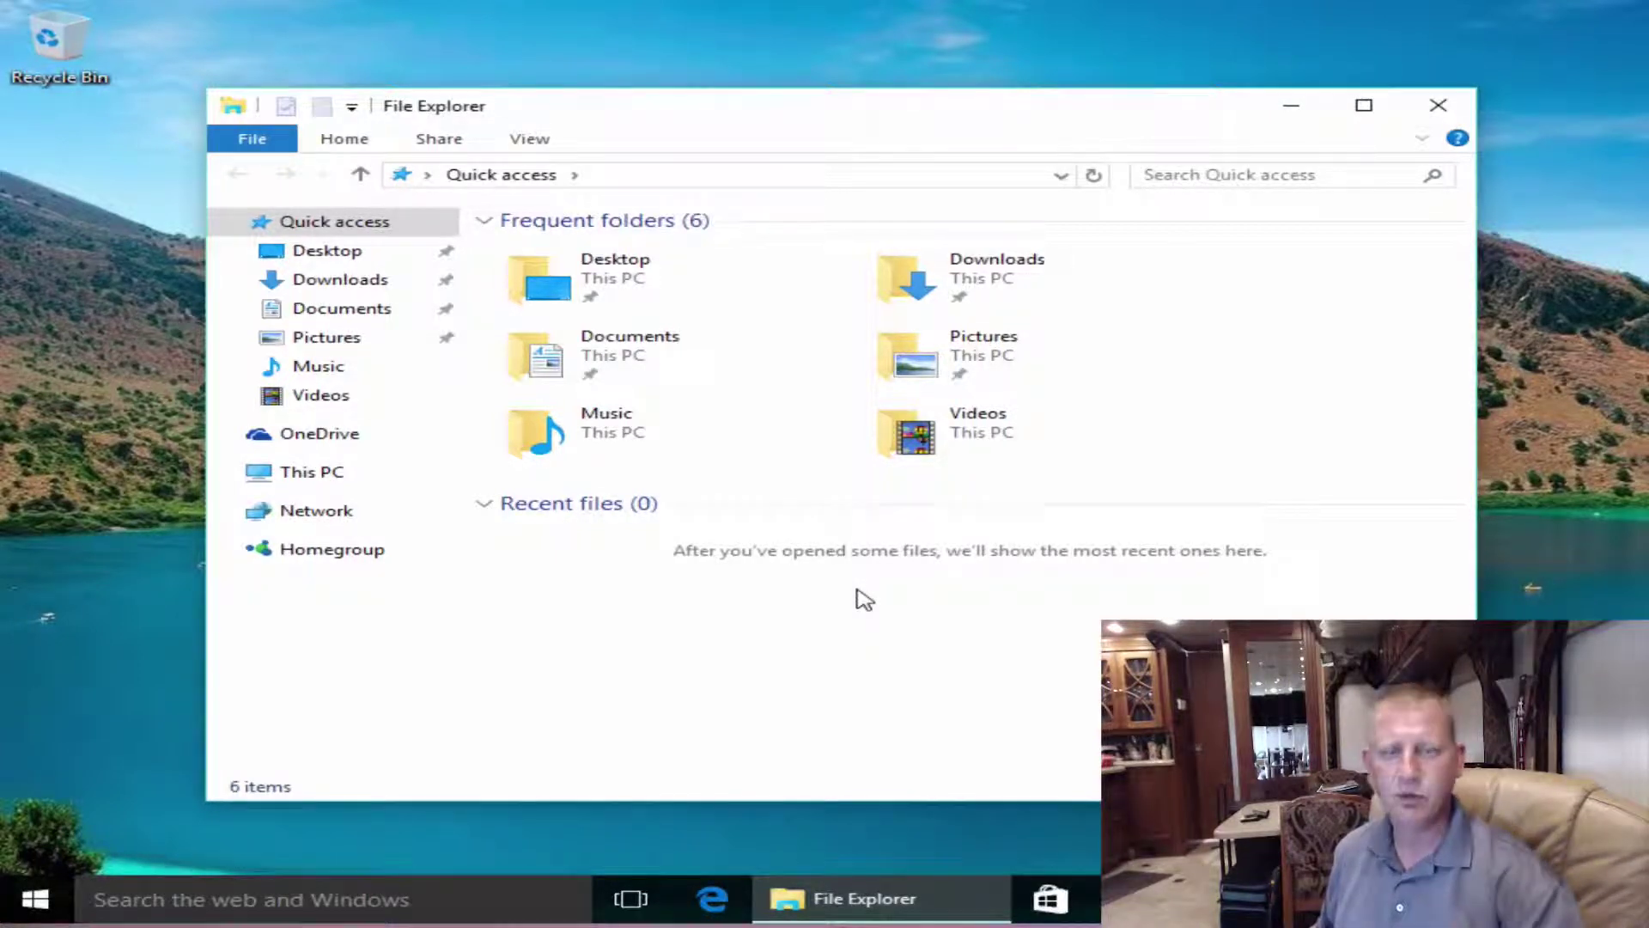
click(1456, 107)
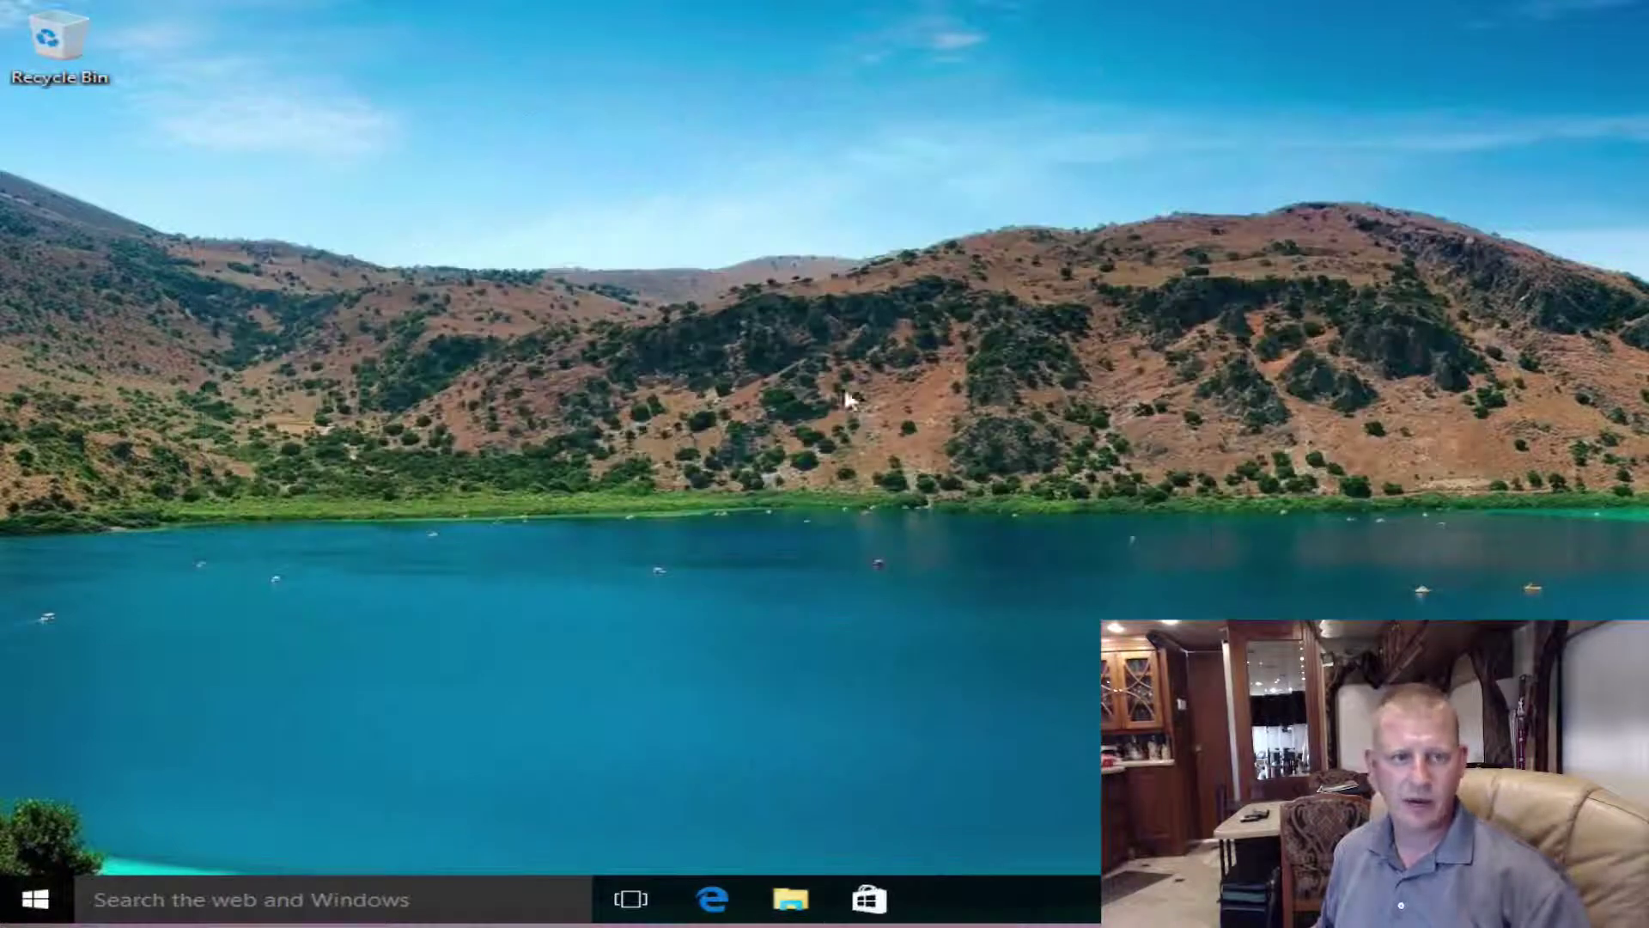
Resize the Mail tile in the Start menu first to Small and finally to Large
click(36, 902)
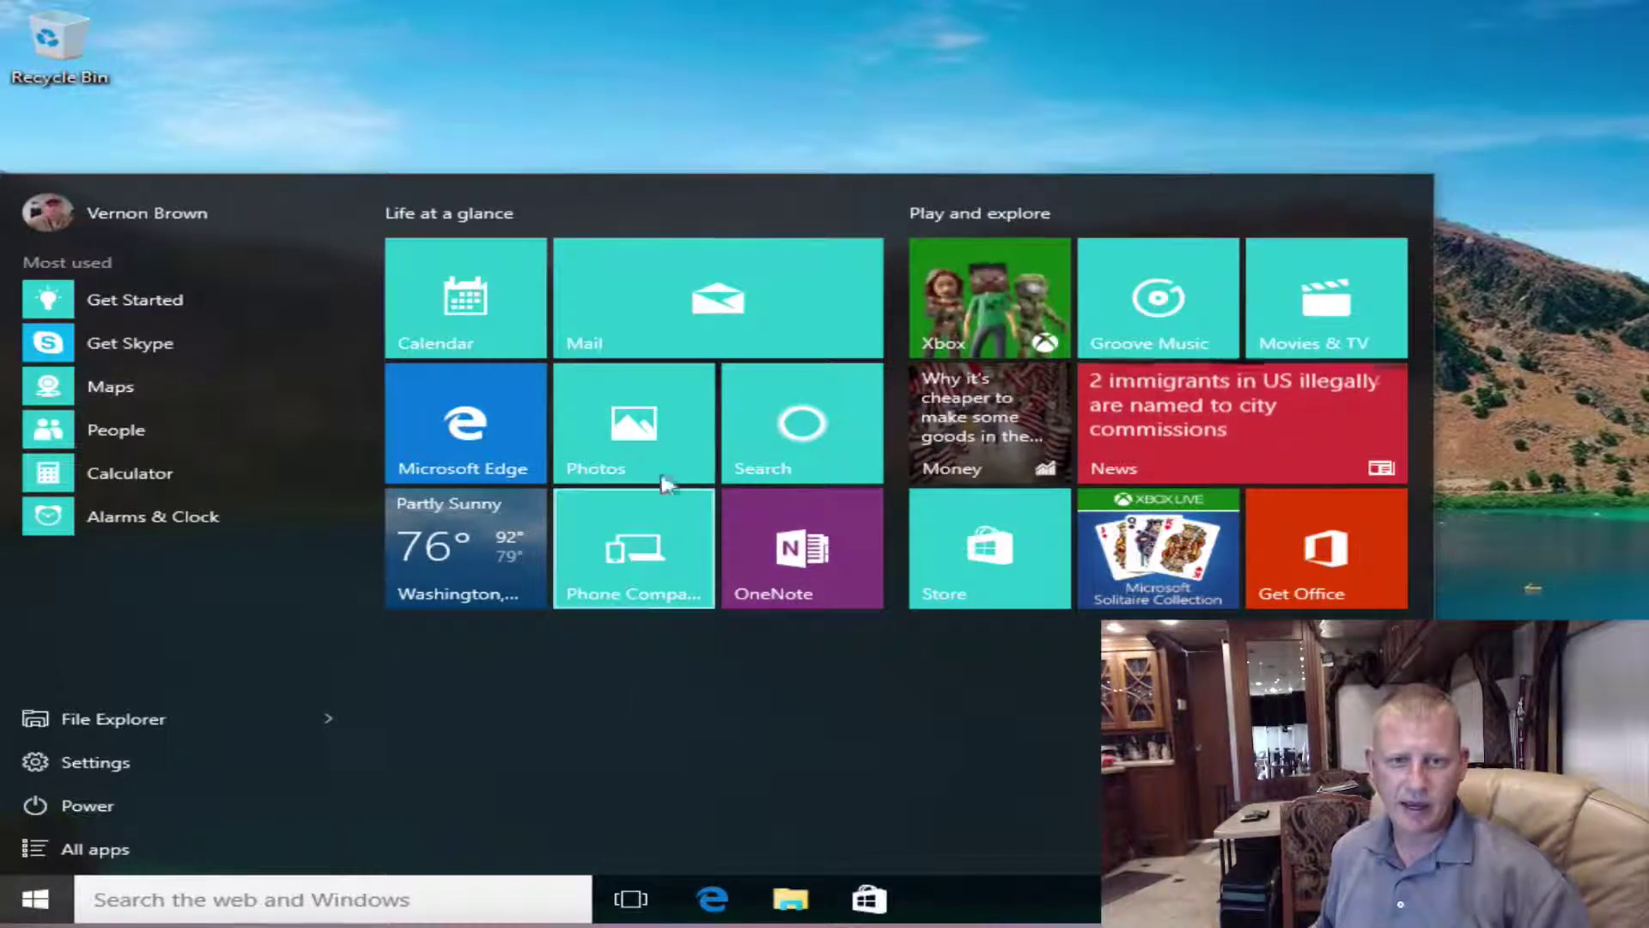
right_click(675, 306)
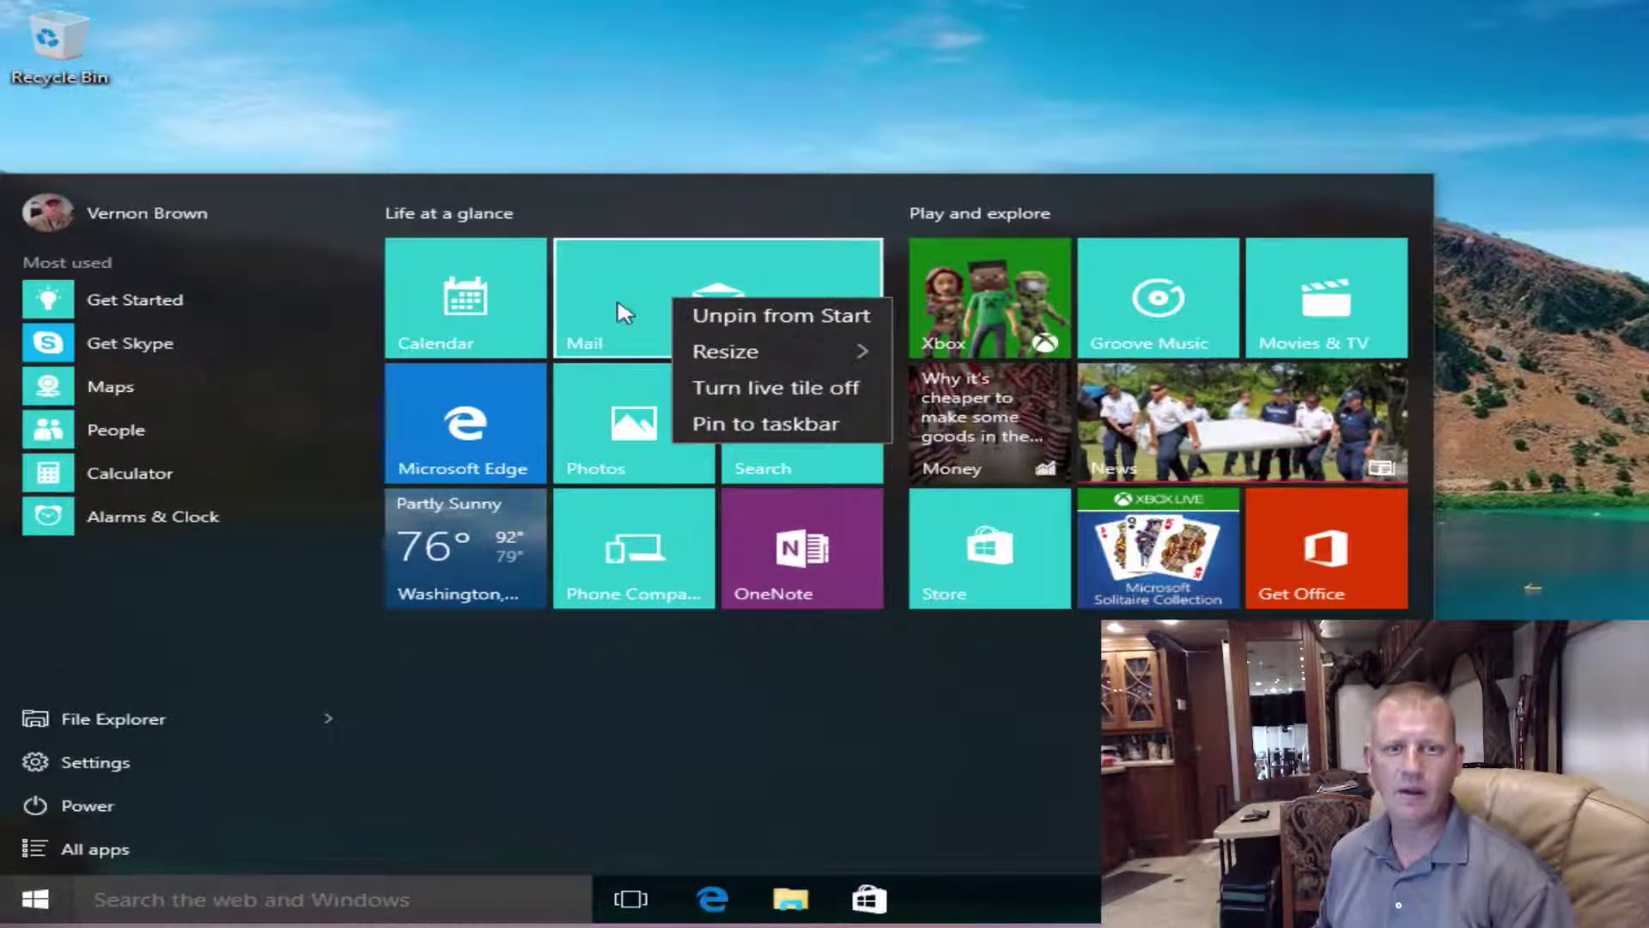
mouse_move(789, 352)
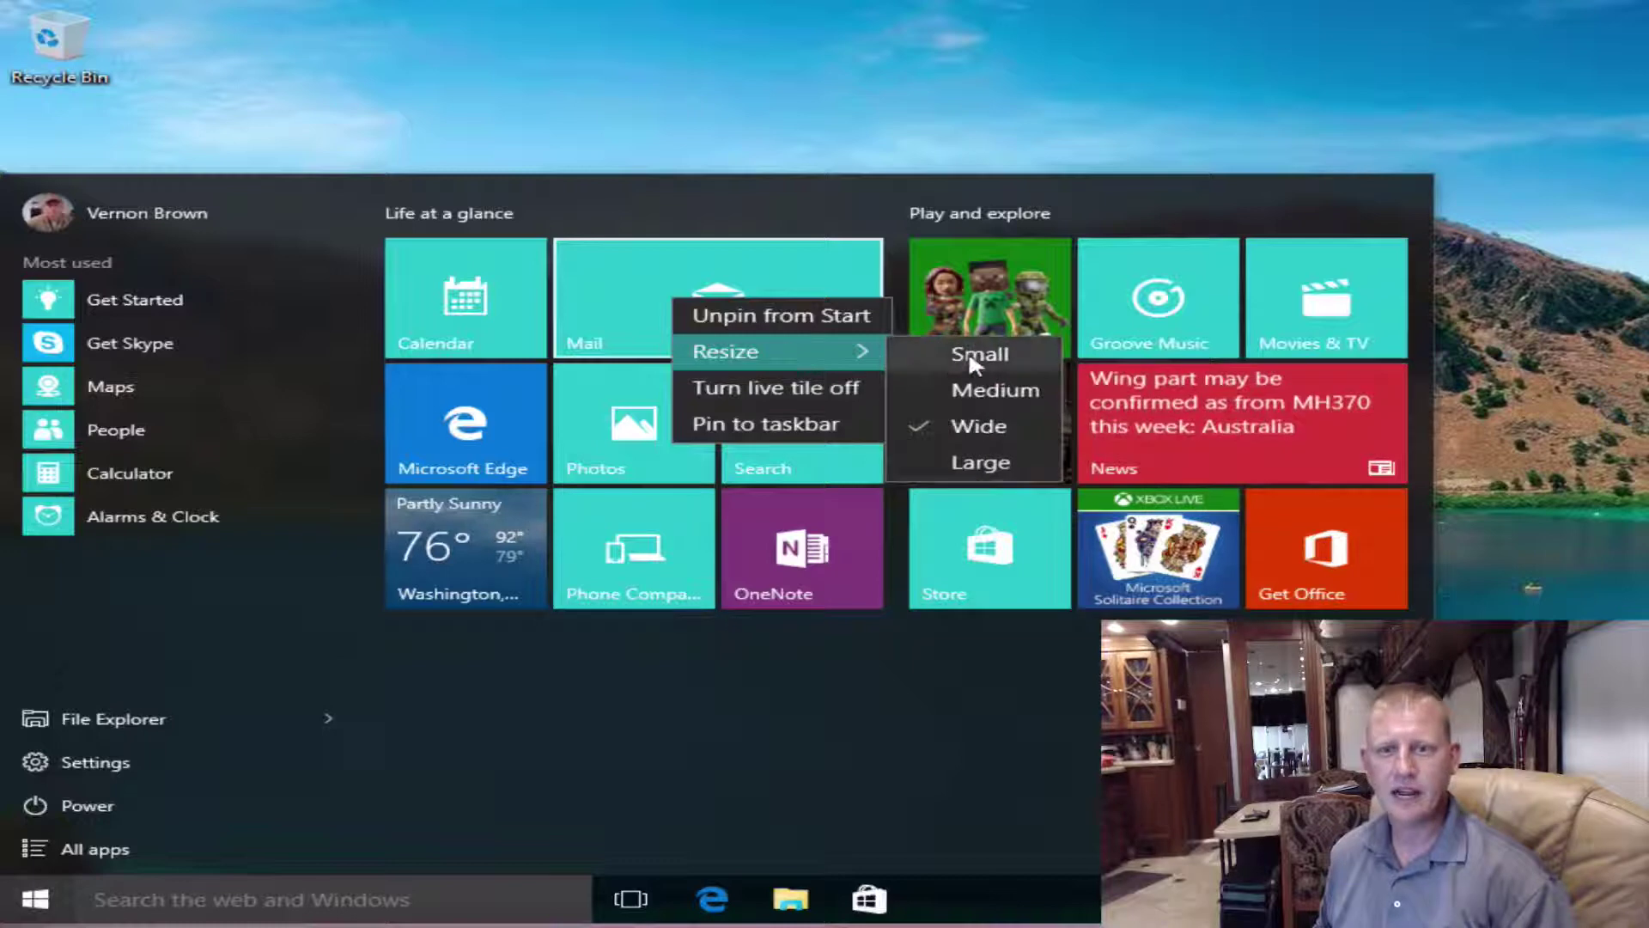
click(945, 354)
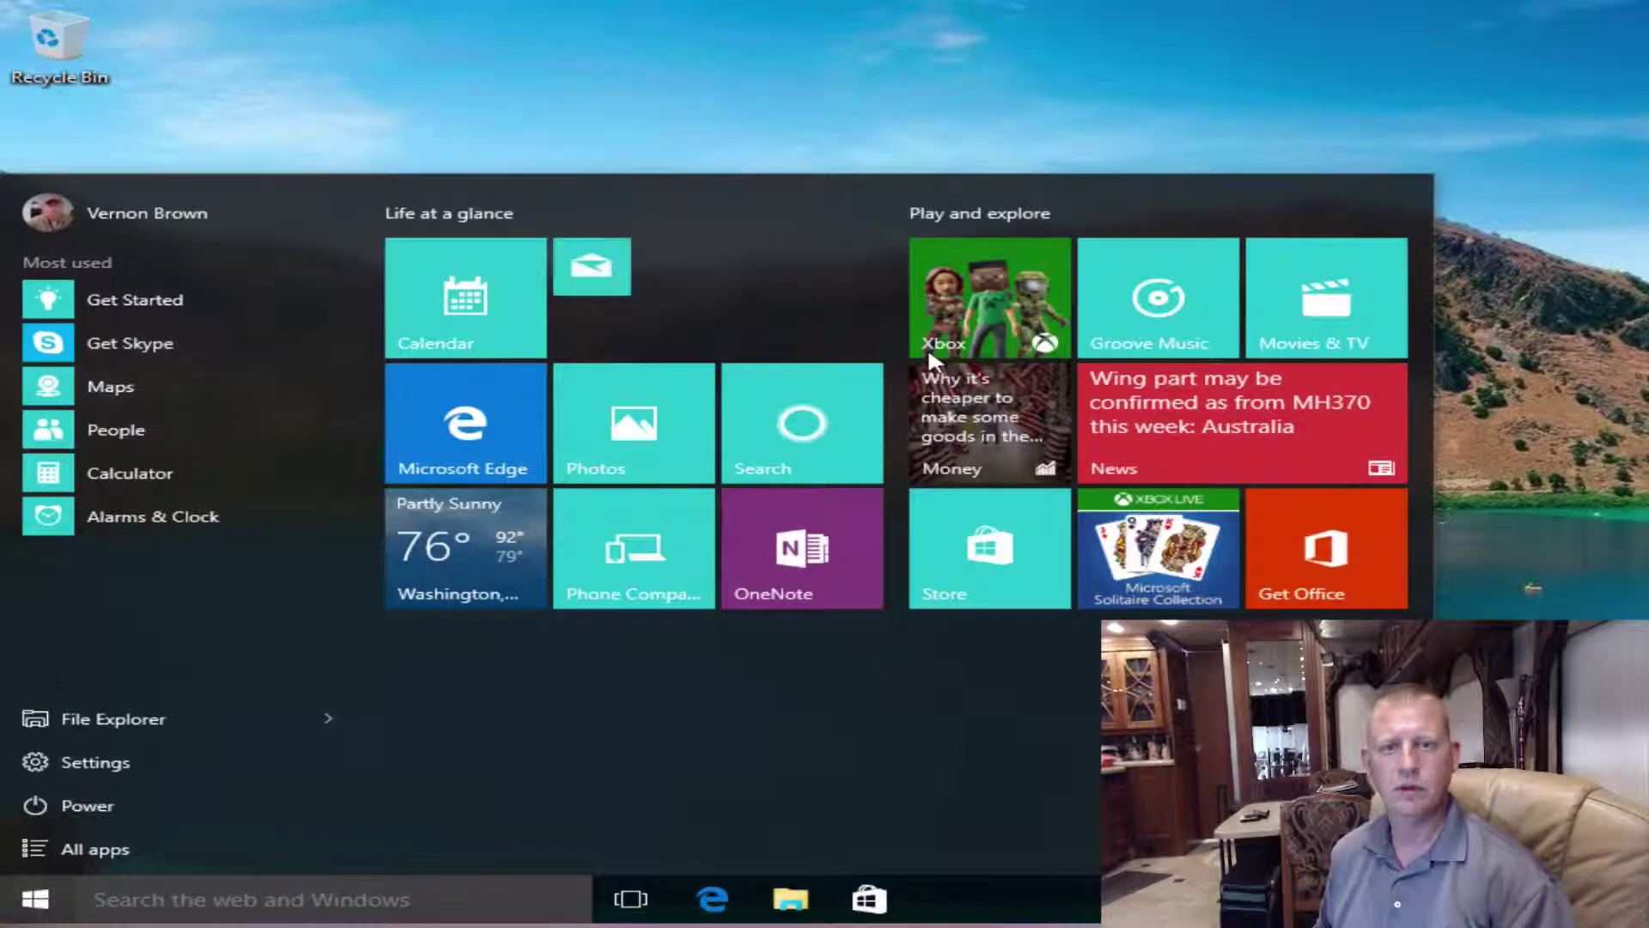
right_click(585, 267)
mouse_move(677, 305)
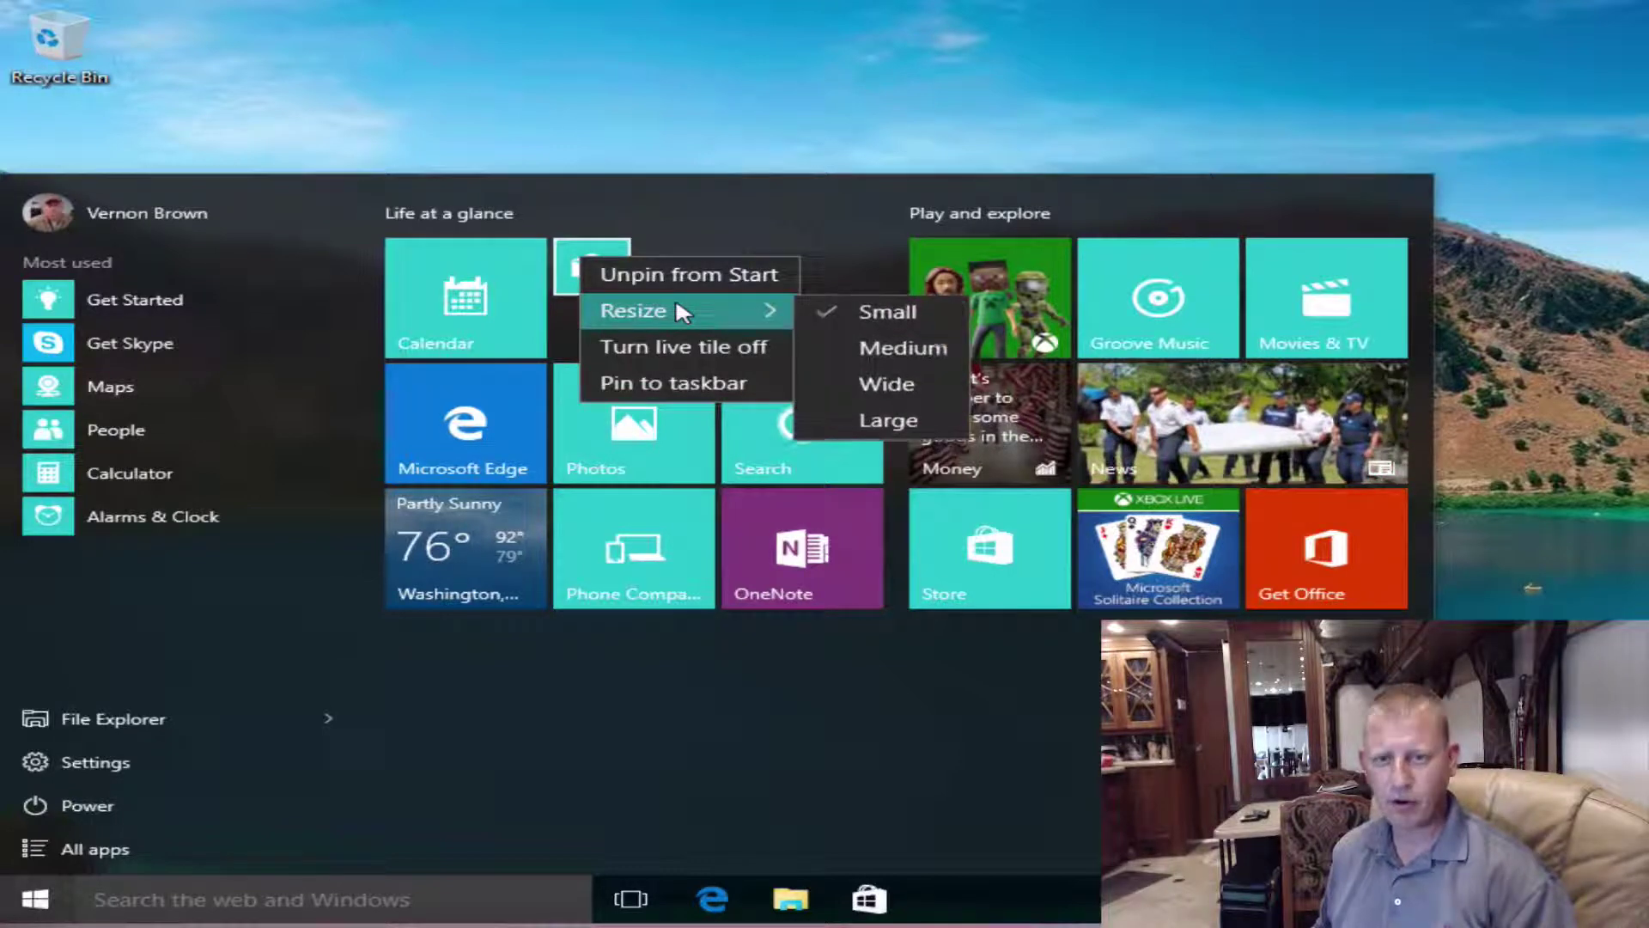
click(851, 421)
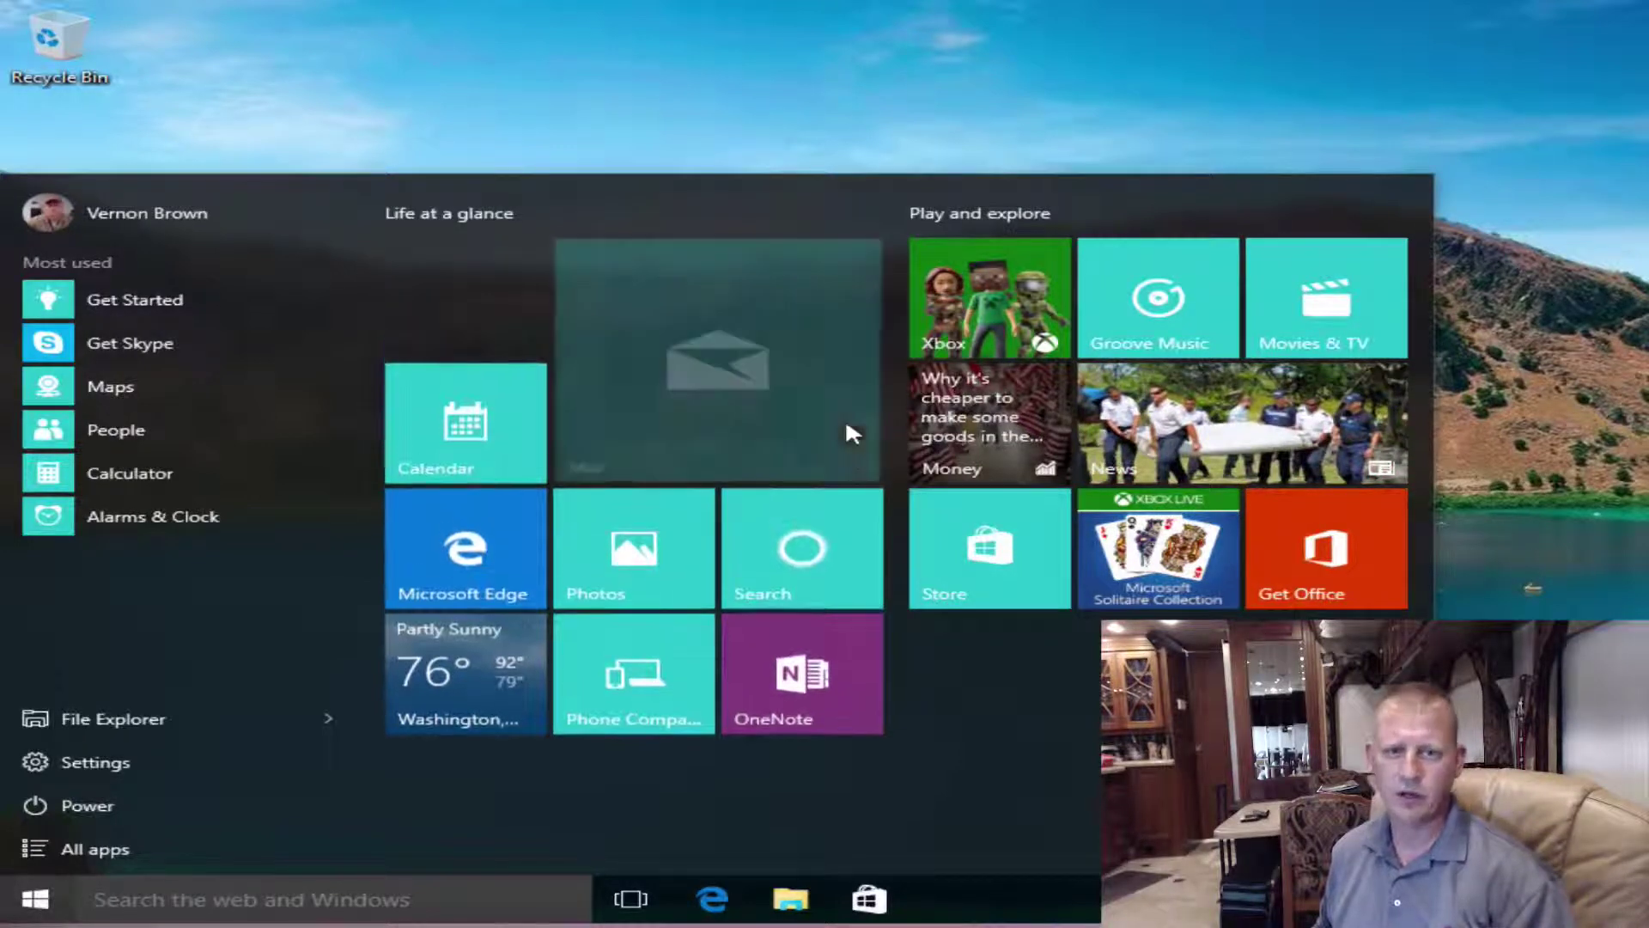
Launch Mail from its tile and close its welcome window
click(756, 357)
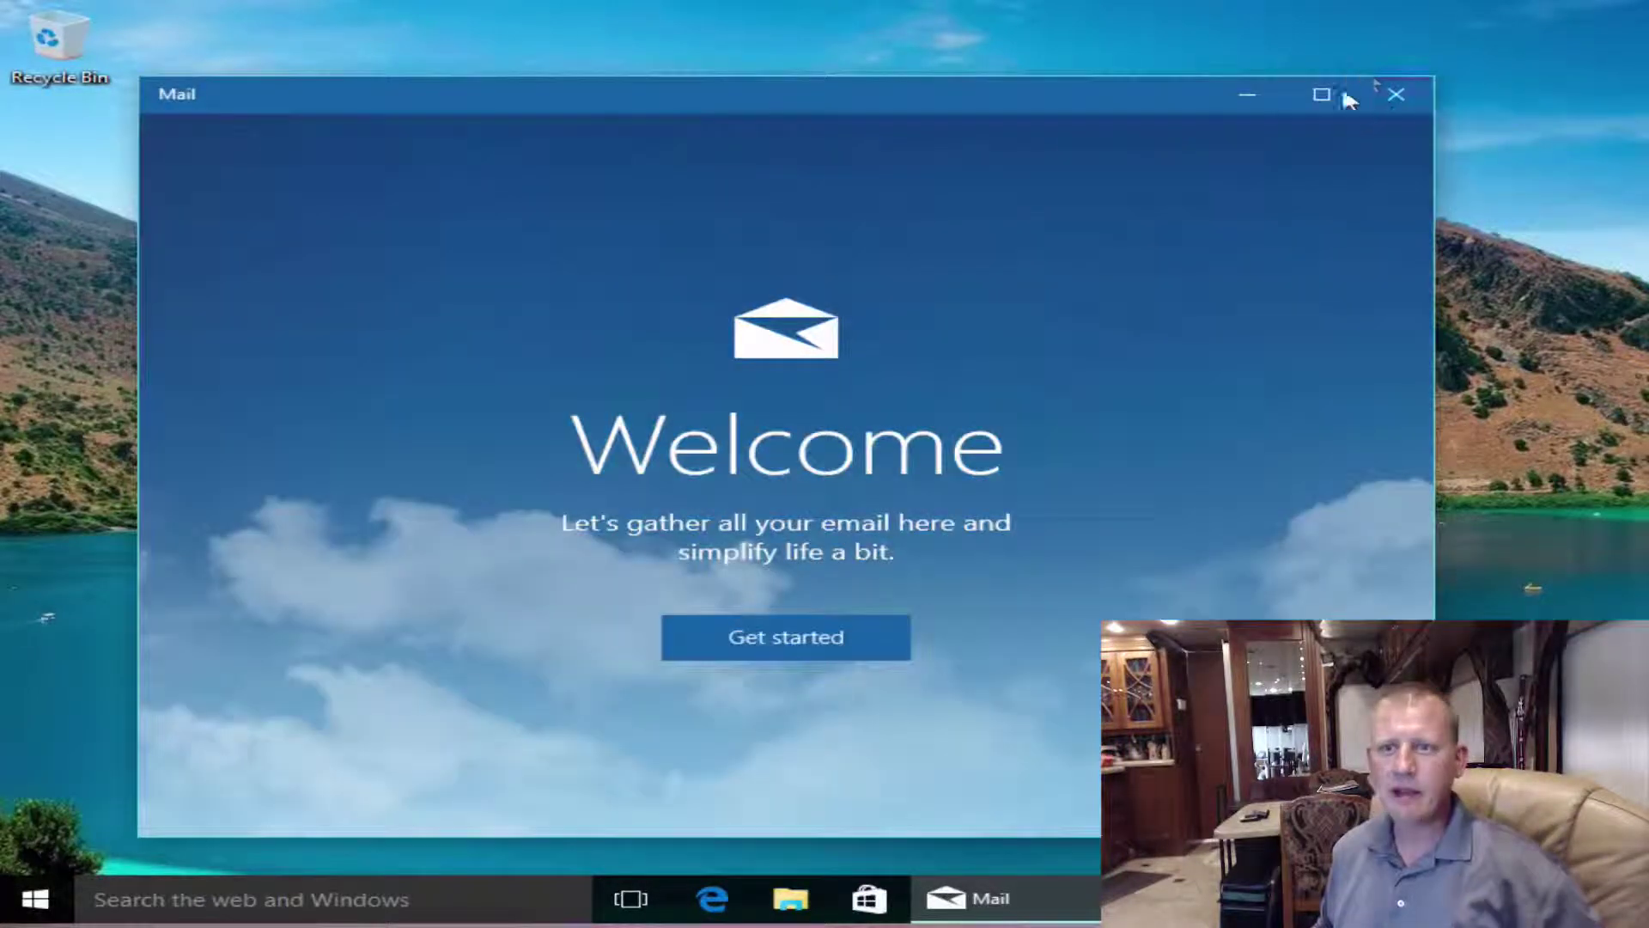
click(1395, 94)
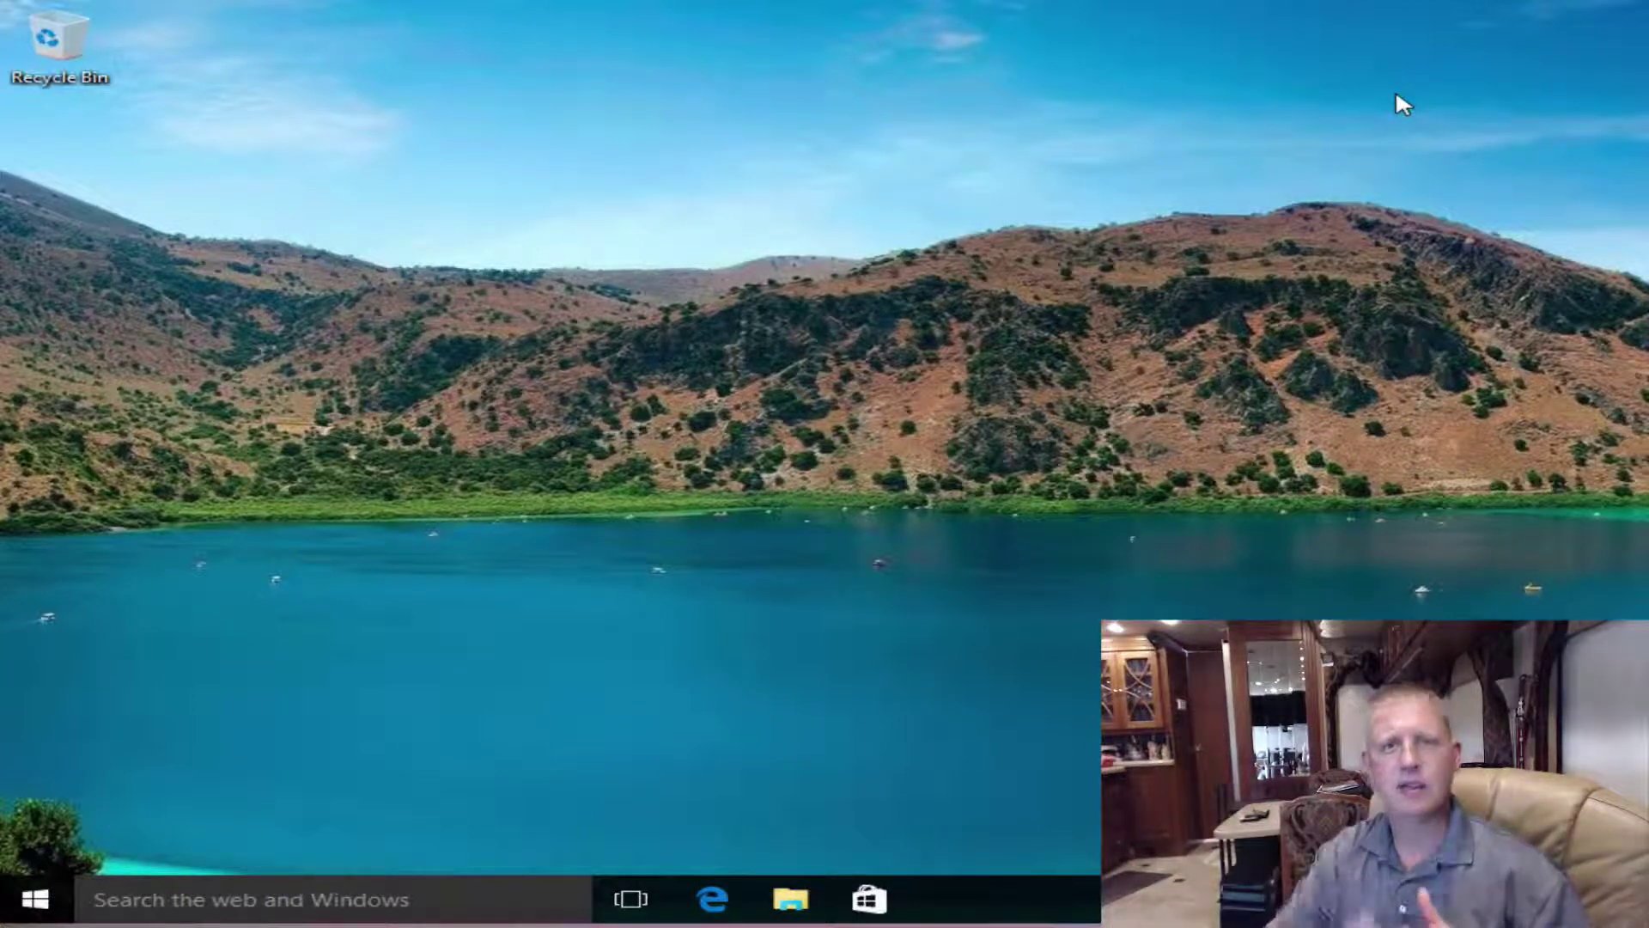
Resize the Photos tile to Small and move it into the empty area below the Store tile
key(super)
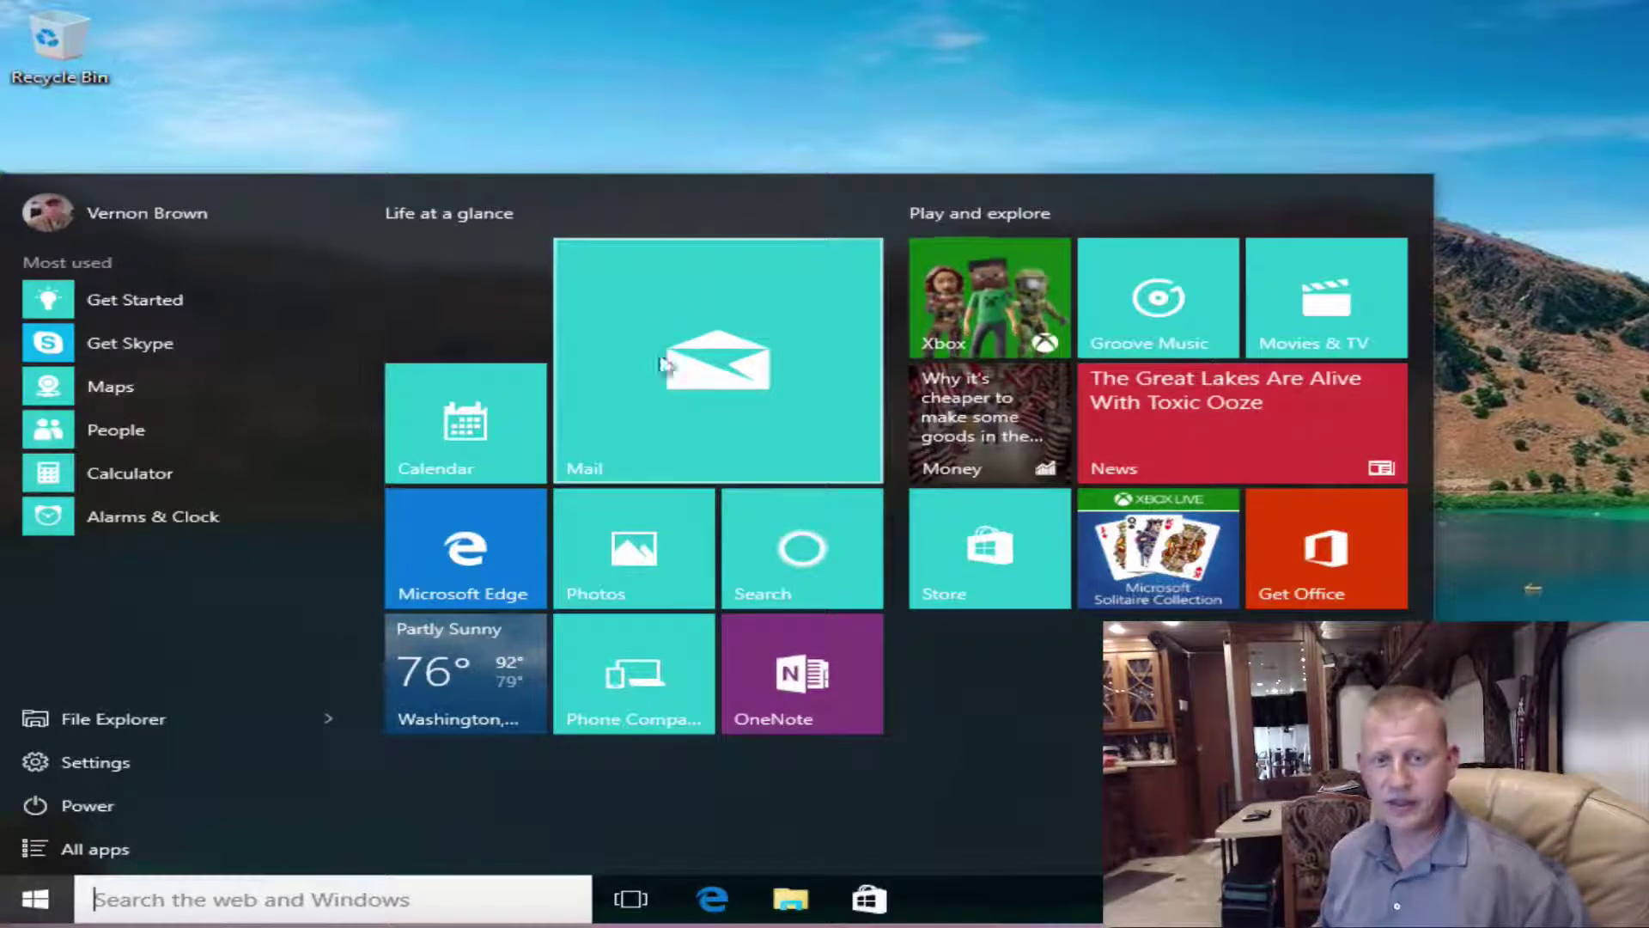
right_click(657, 567)
mouse_move(752, 610)
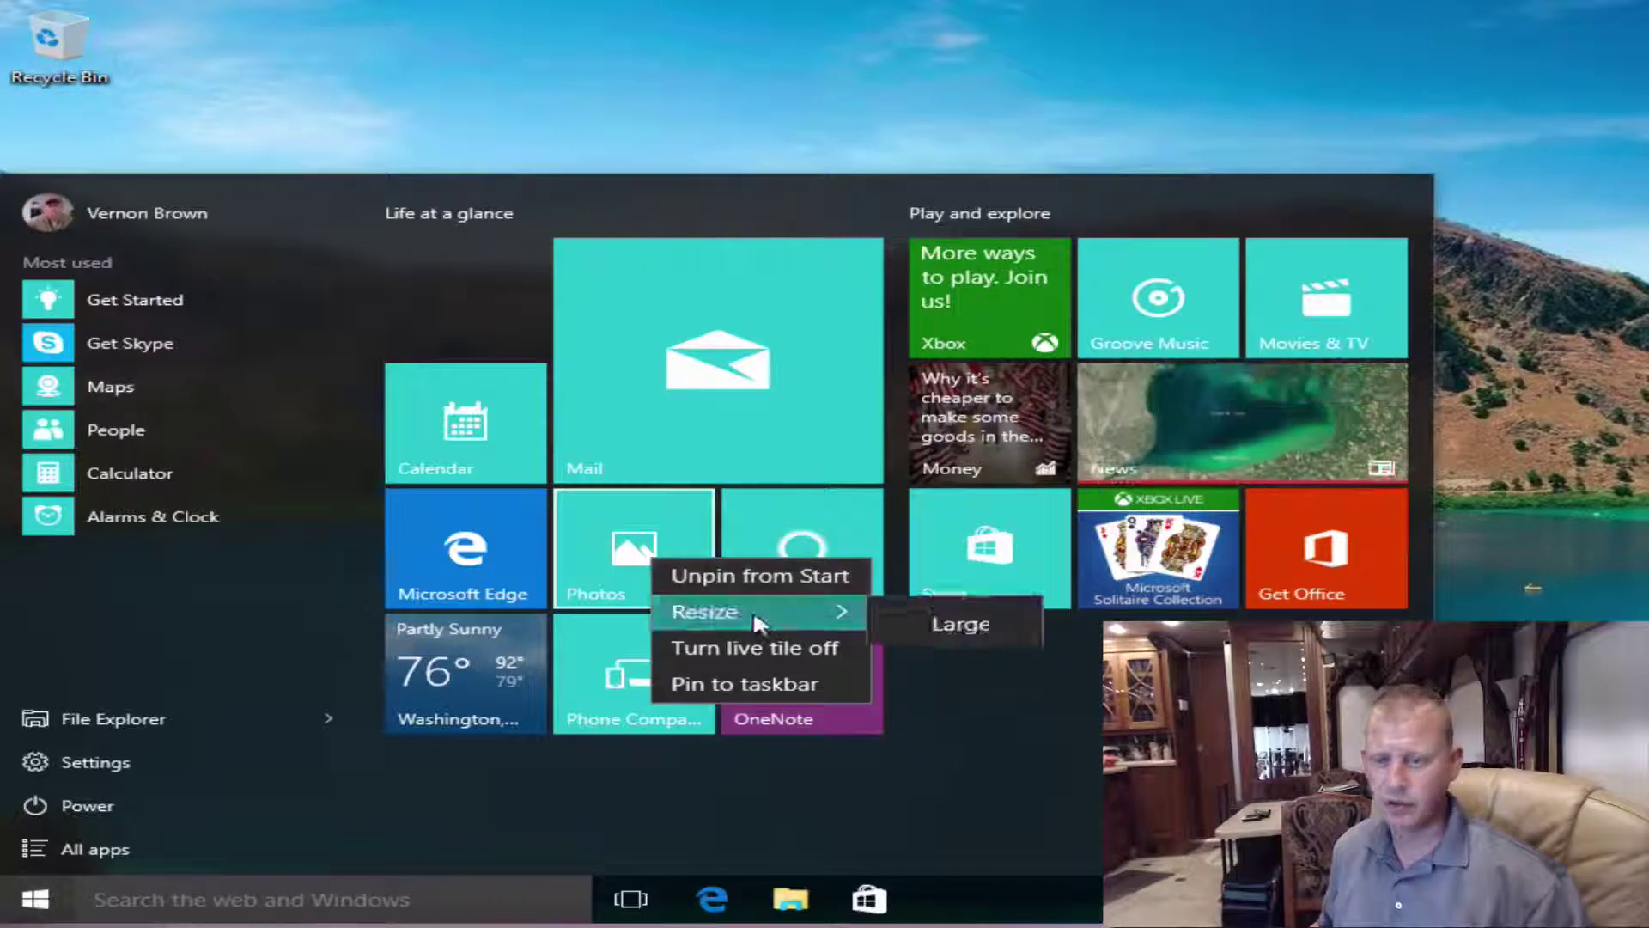
click(947, 613)
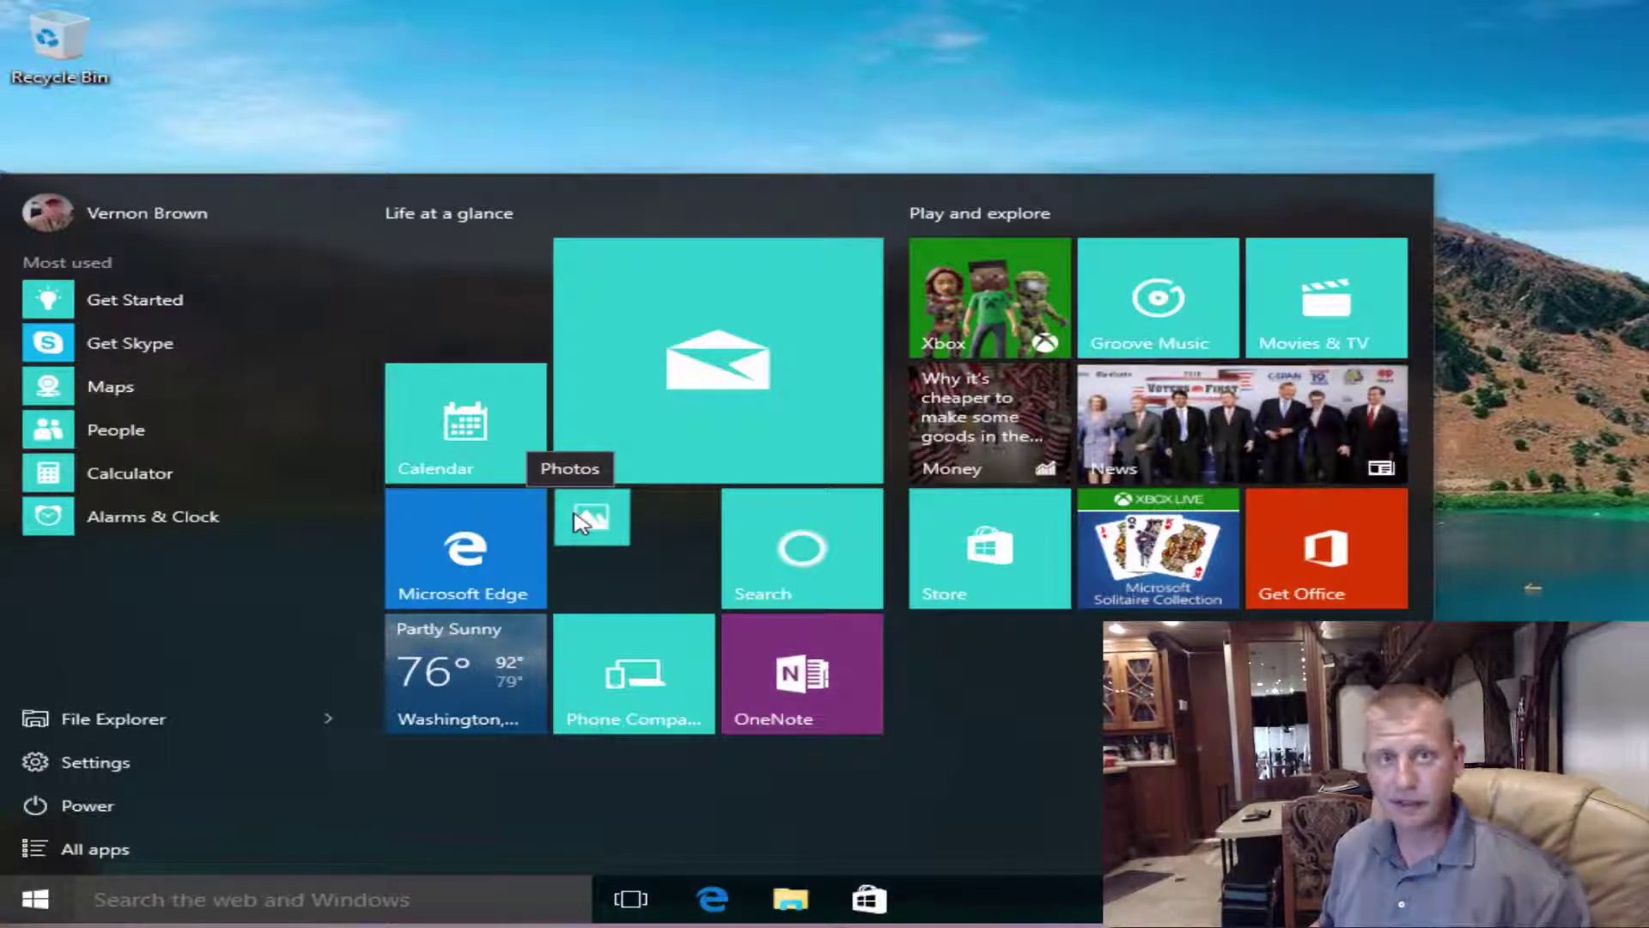
drag(592, 531, 1027, 659)
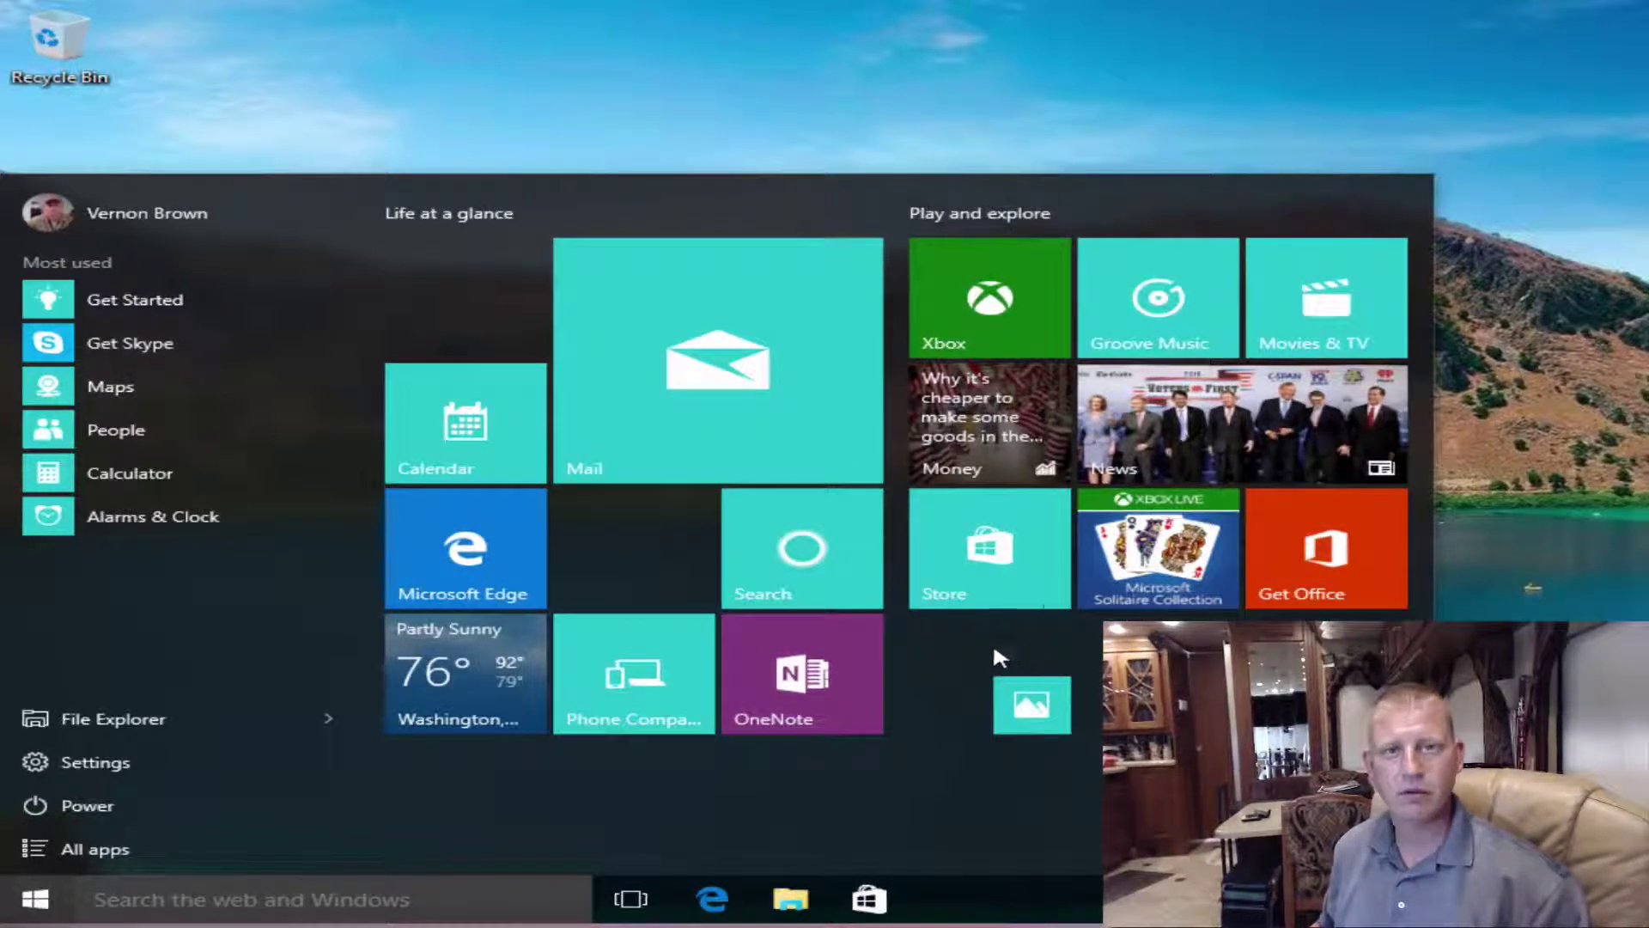
drag(1065, 724, 1003, 668)
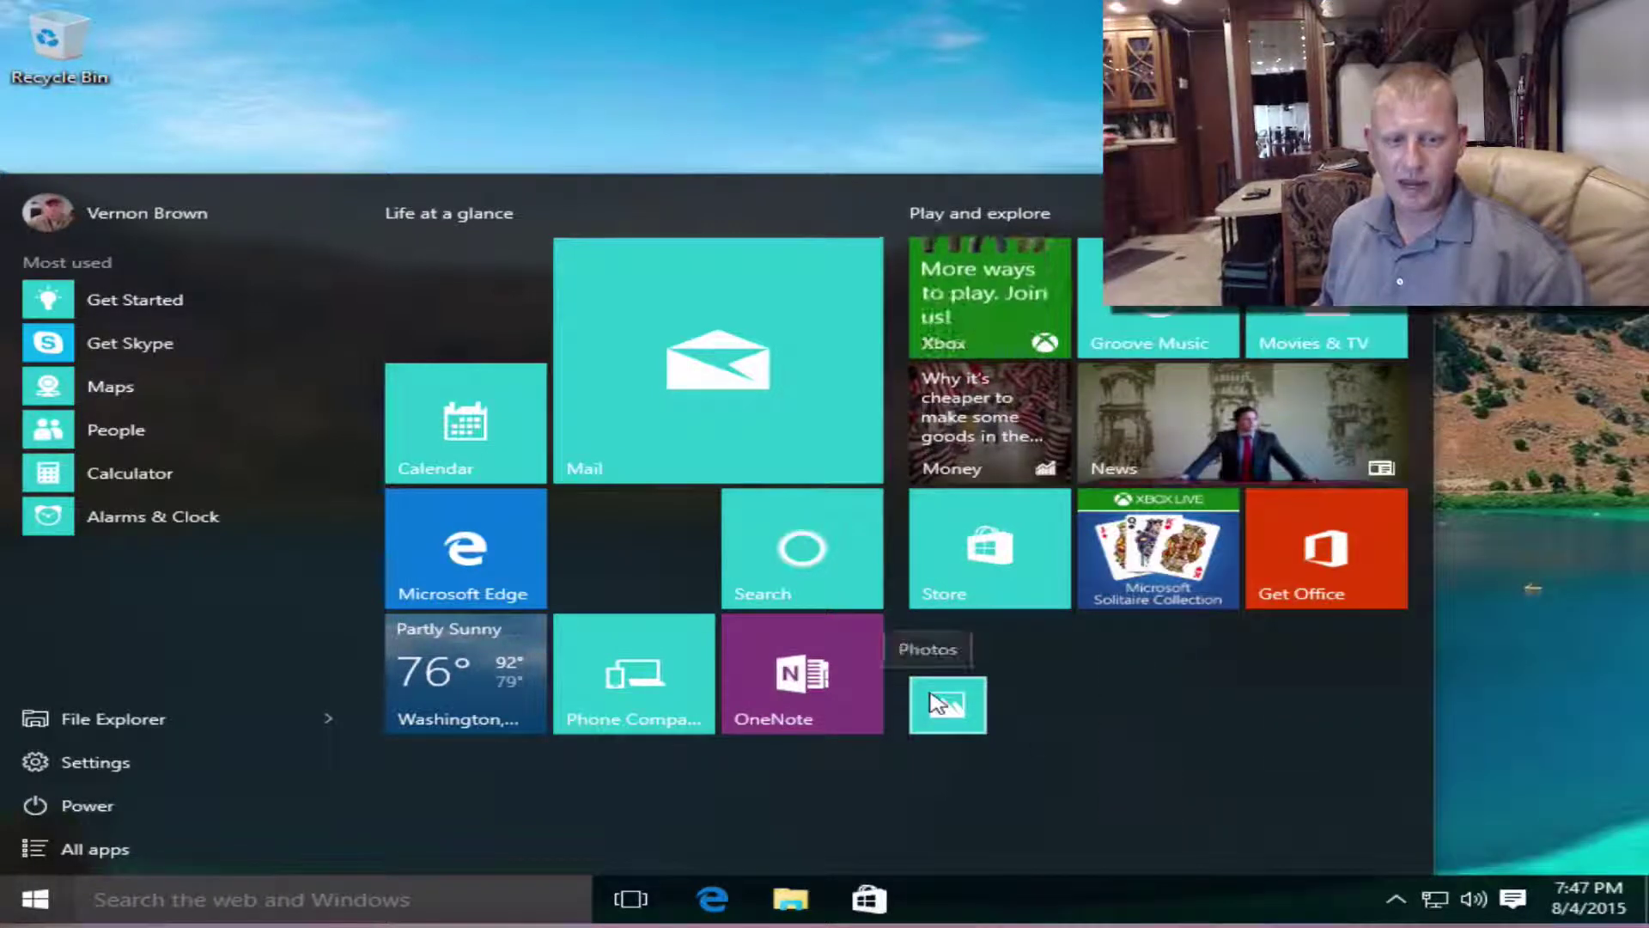
Pin Photos to the taskbar and unpin it again
right_click(936, 702)
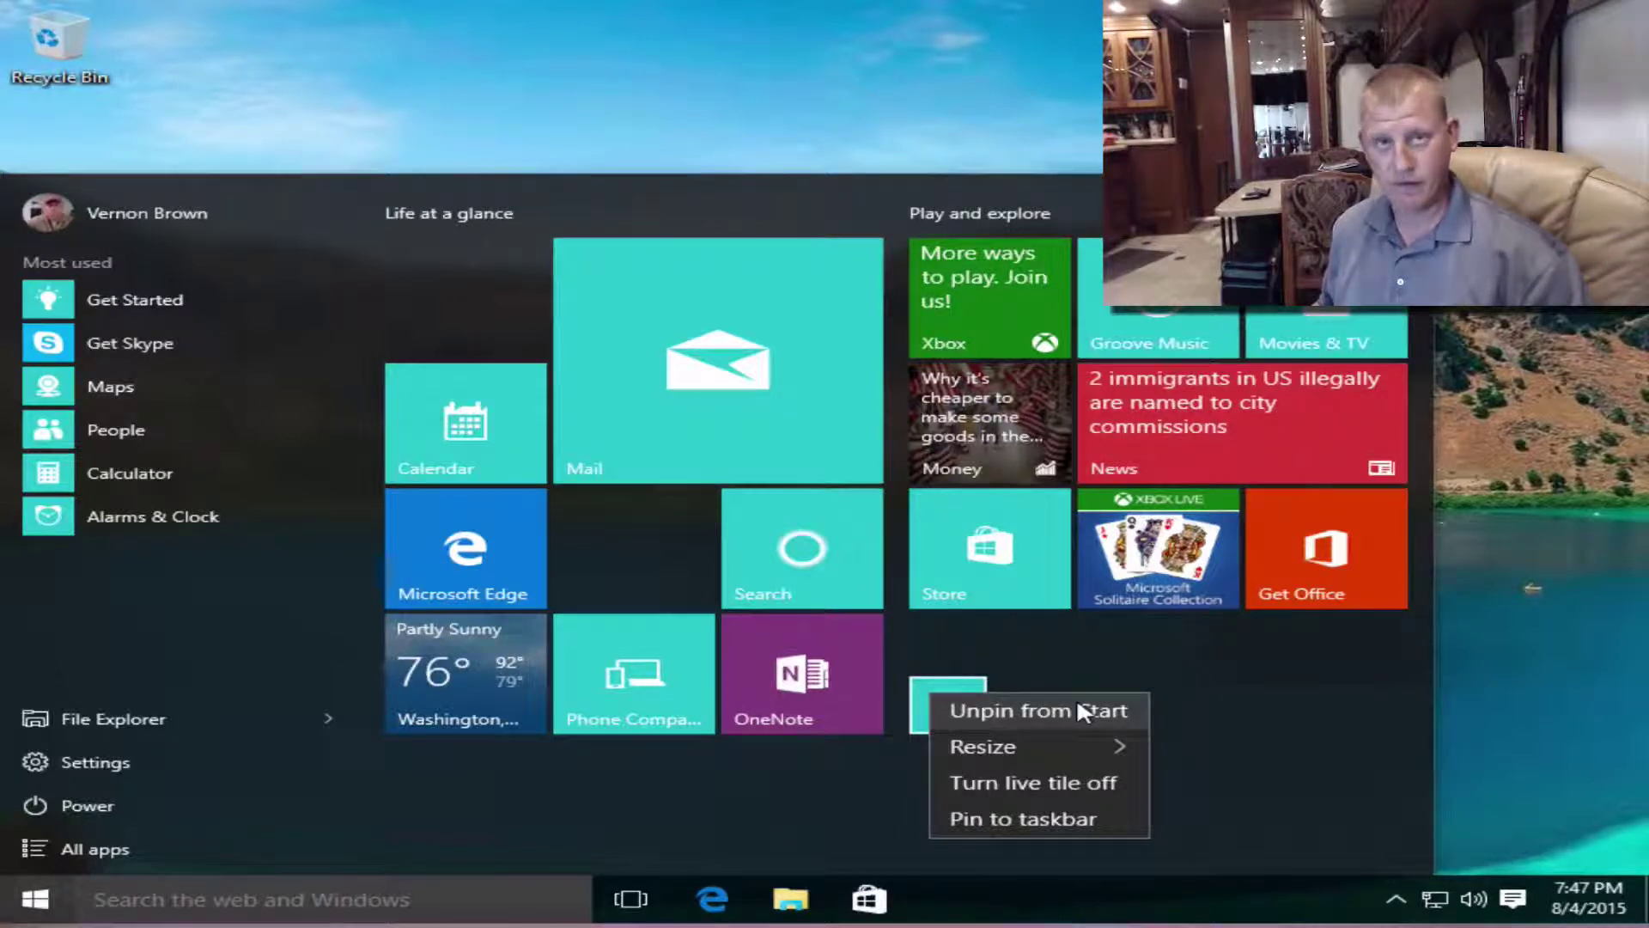
click(1058, 819)
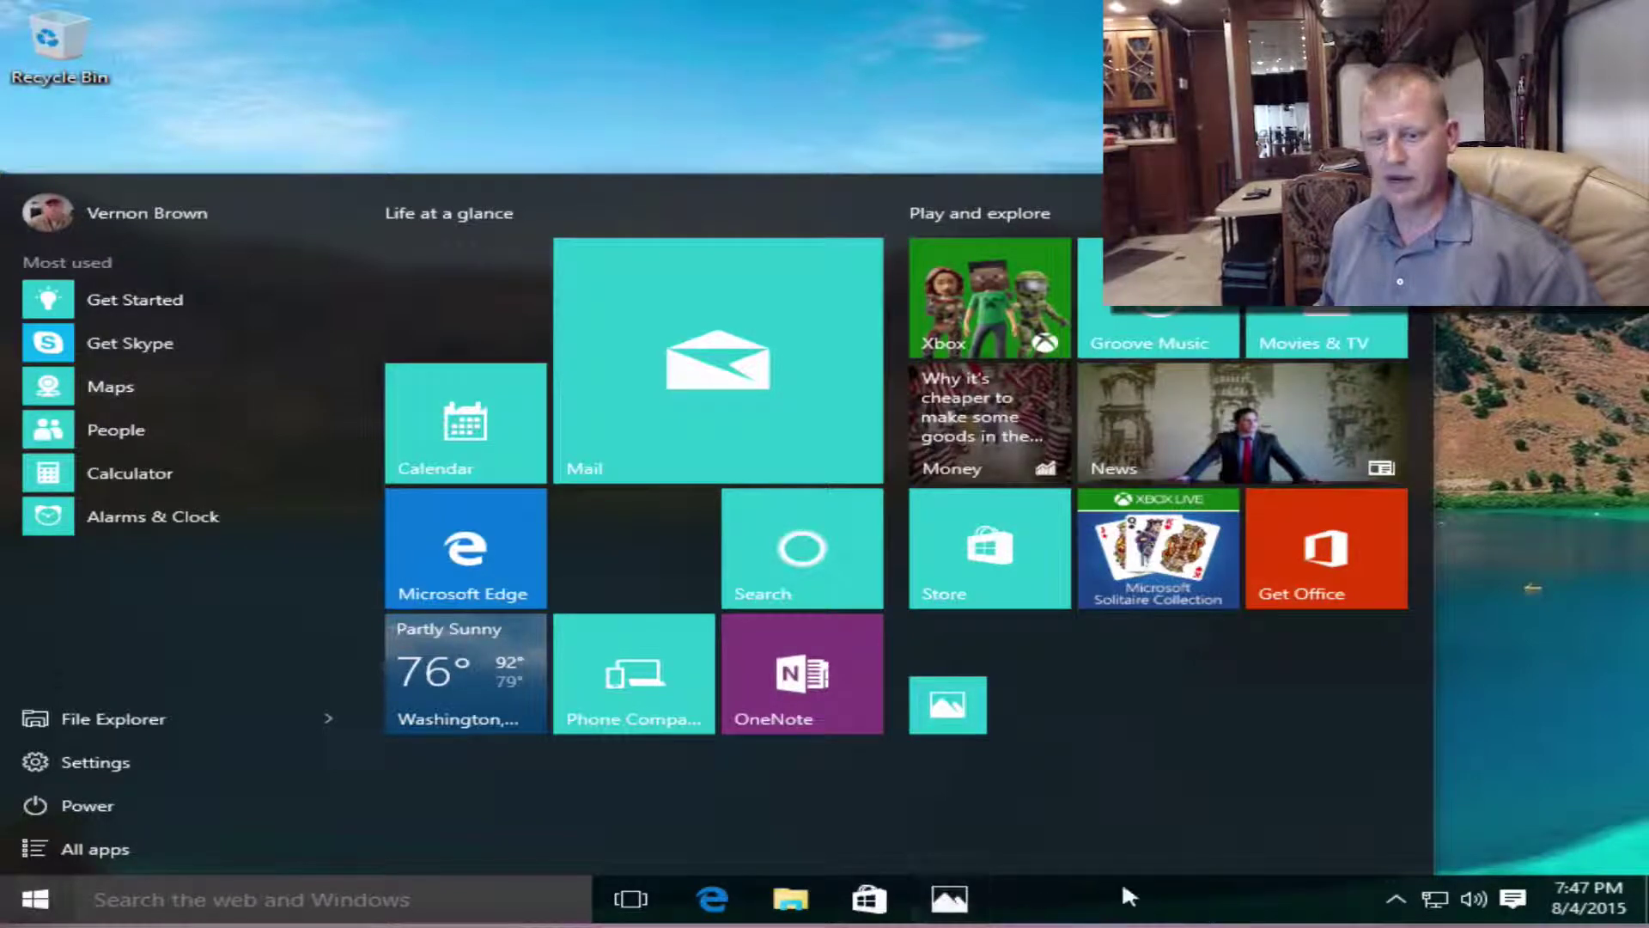
right_click(954, 902)
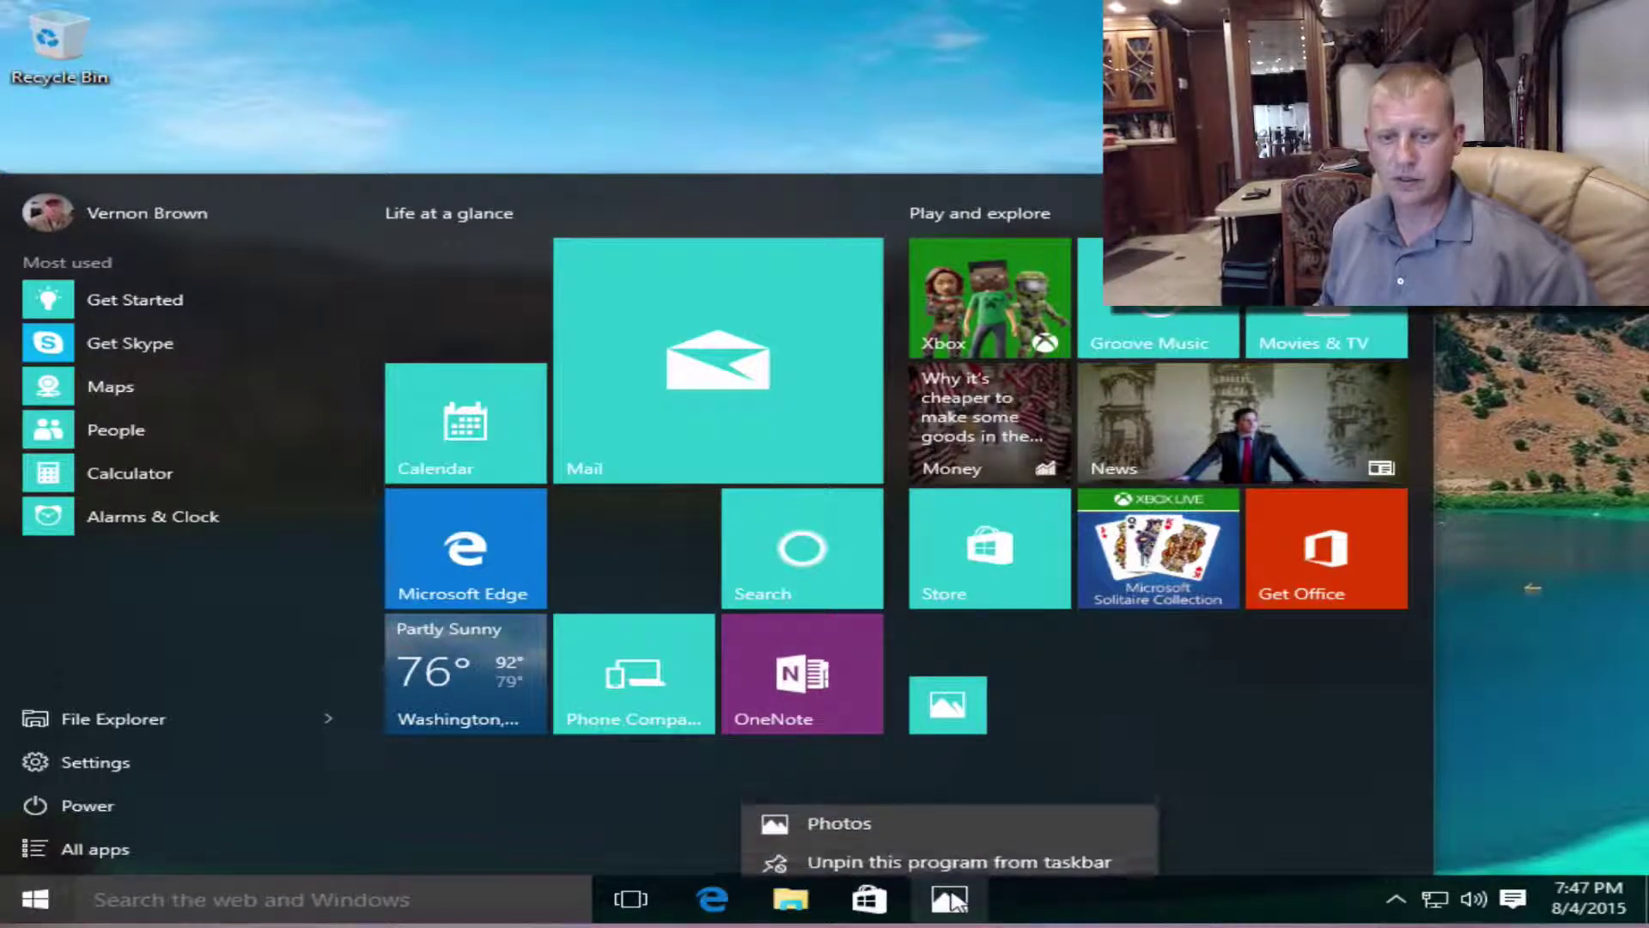
click(925, 854)
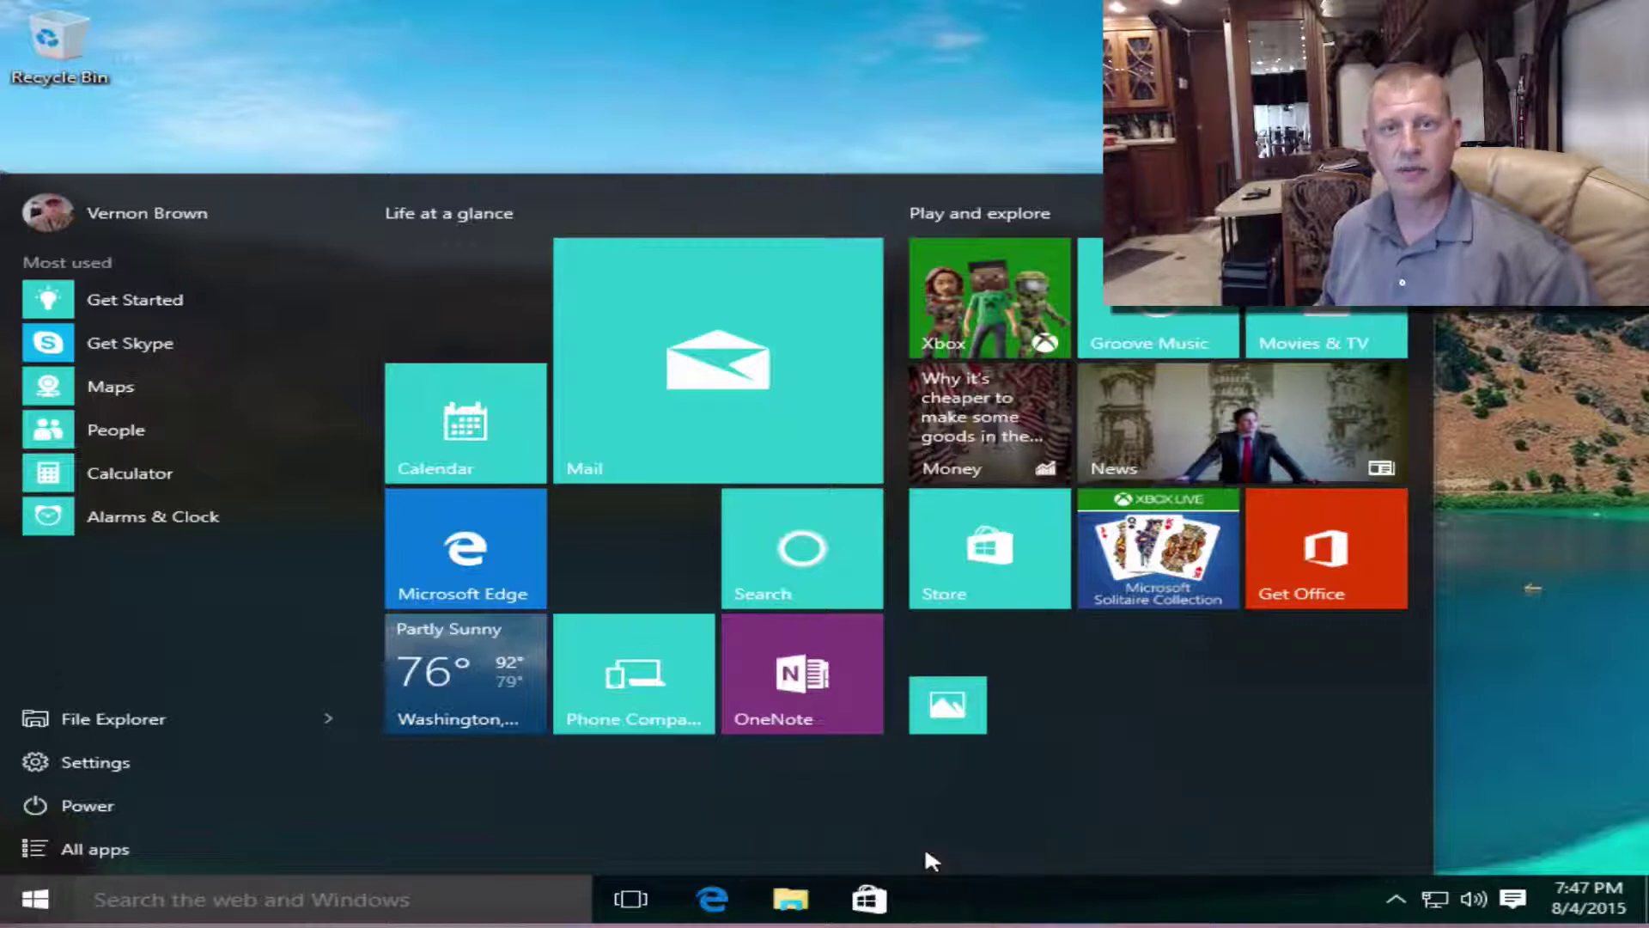
Unpin the Store from the taskbar
right_click(880, 901)
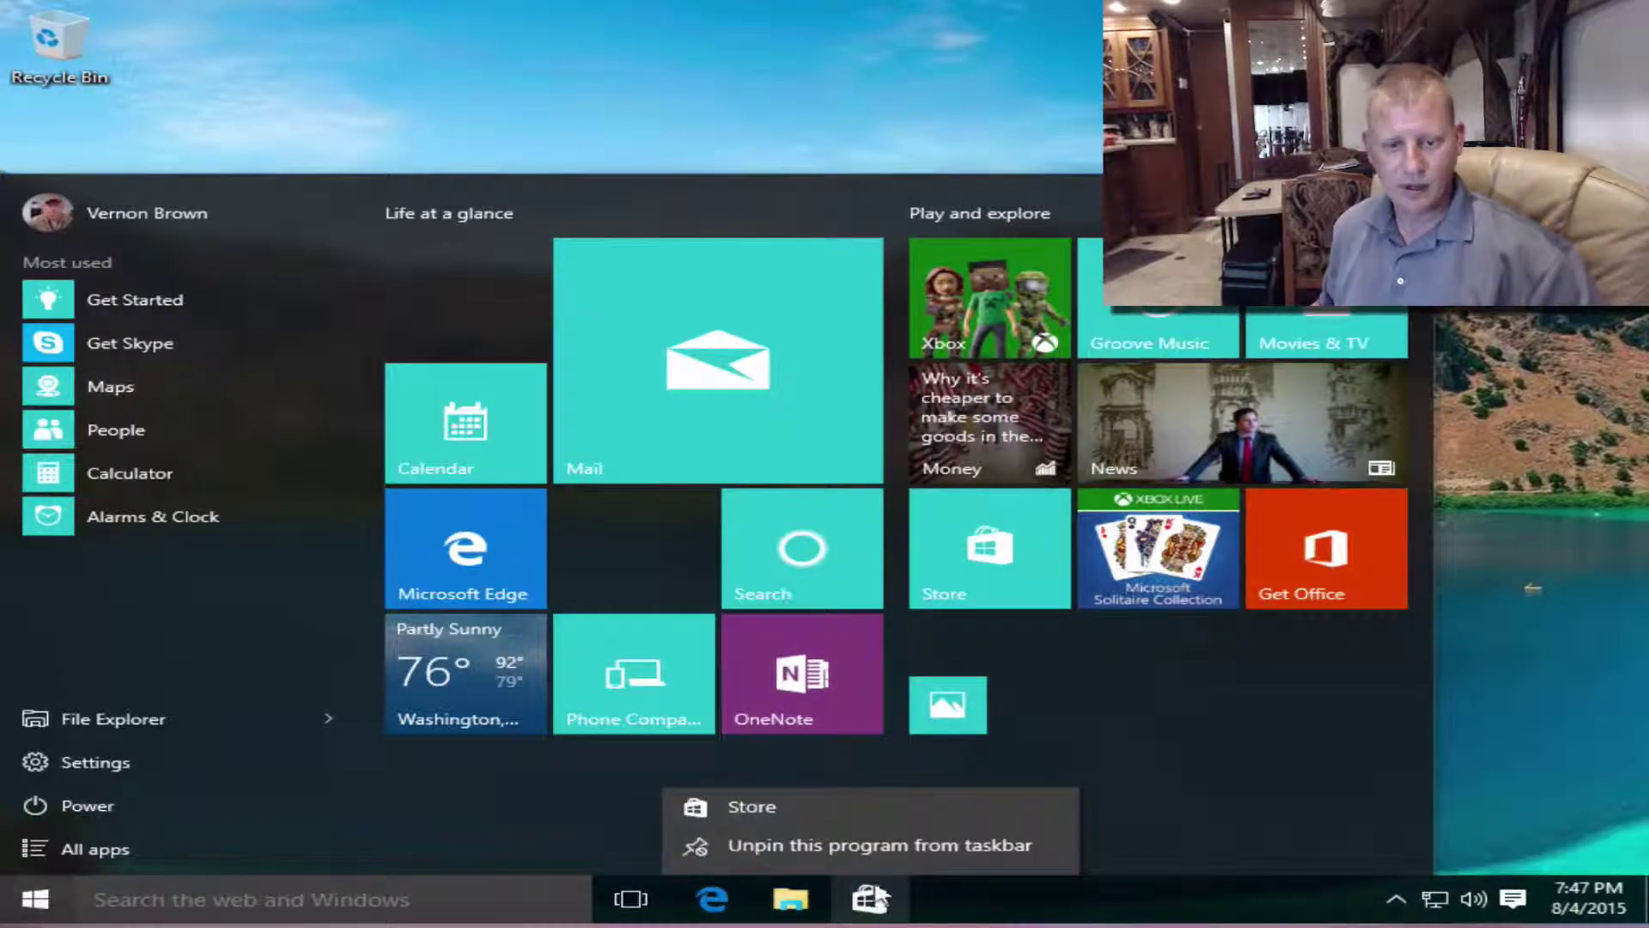
click(864, 849)
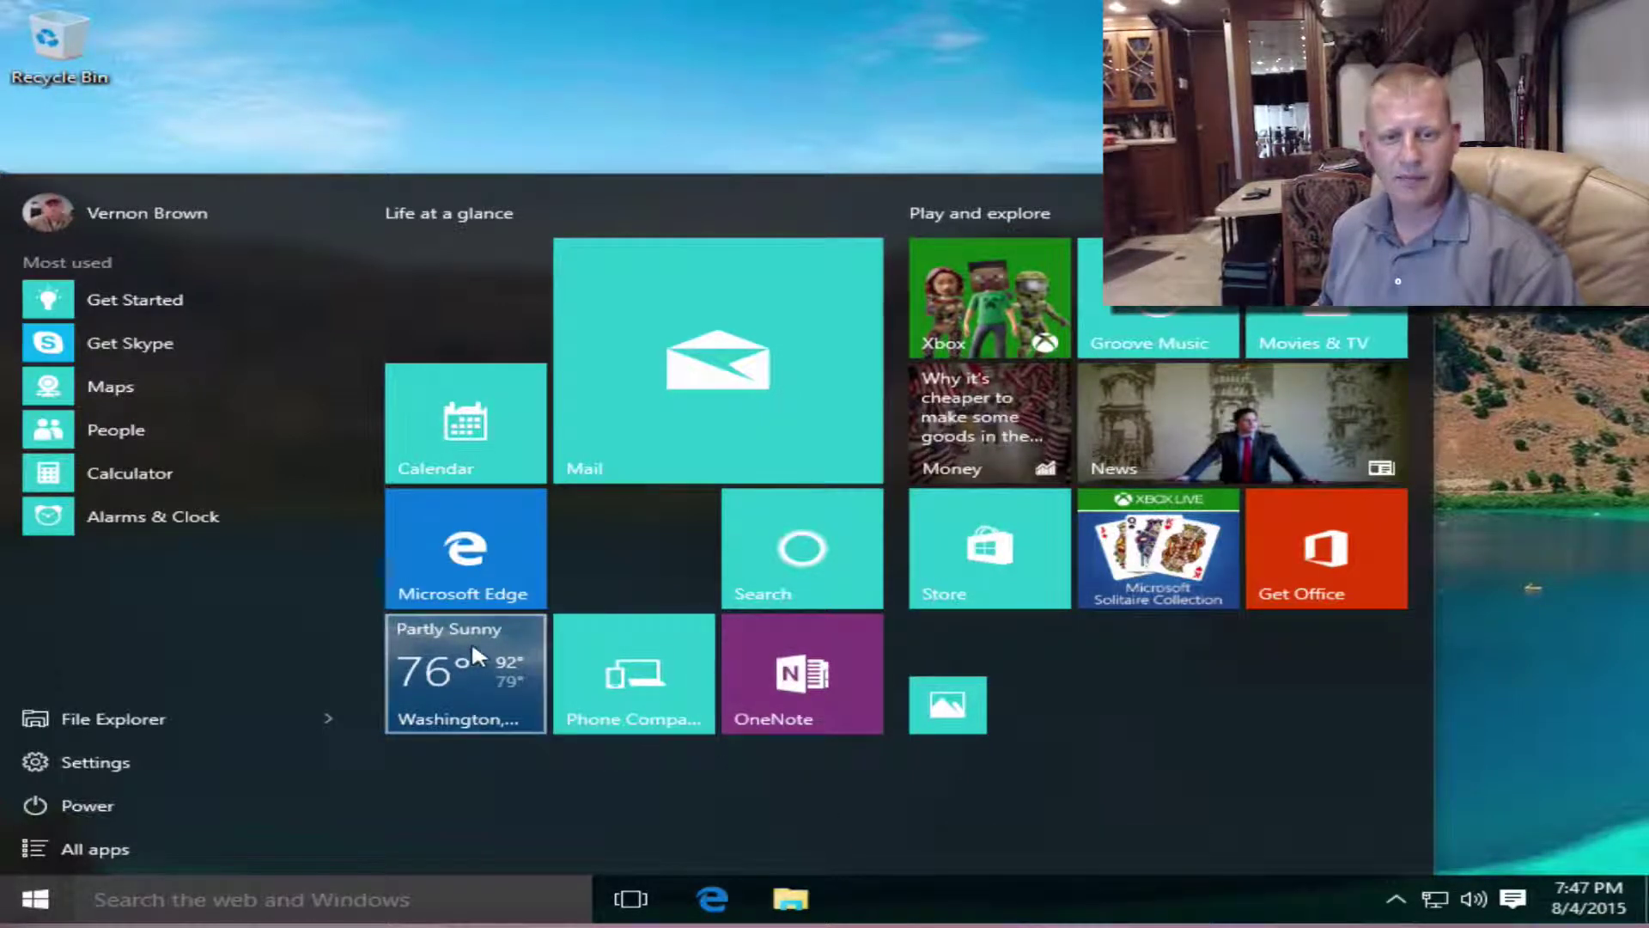
Move the Weather tile below and beside the small Photos tile, and resize it to Large
drag(471, 641, 1057, 783)
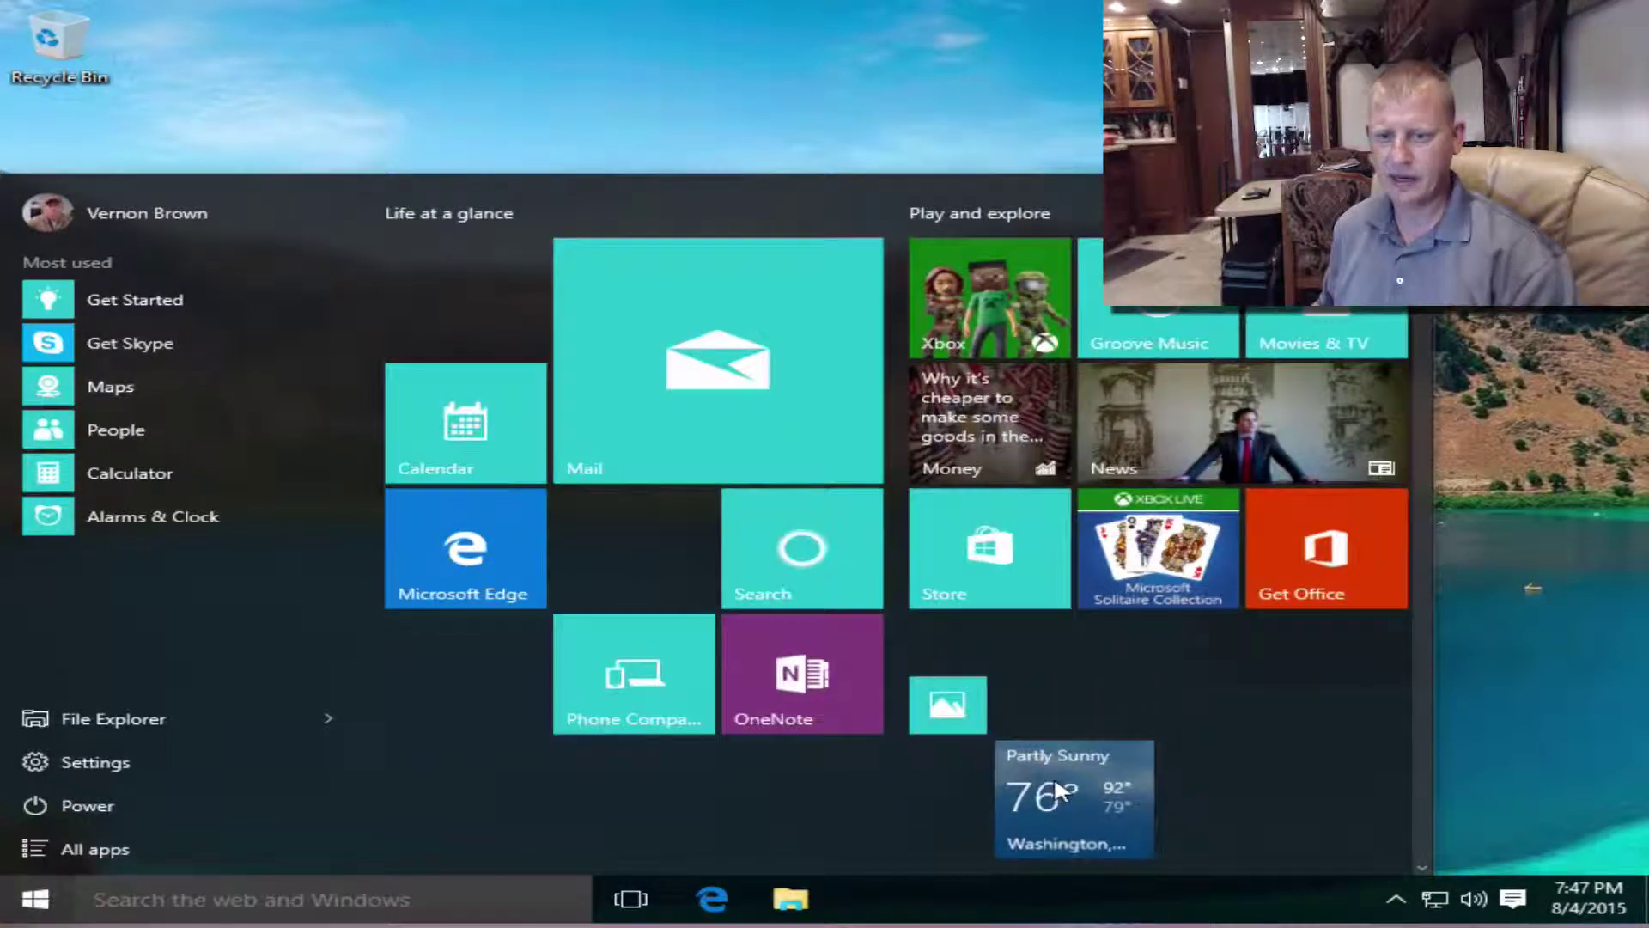
right_click(1057, 787)
mouse_move(1210, 688)
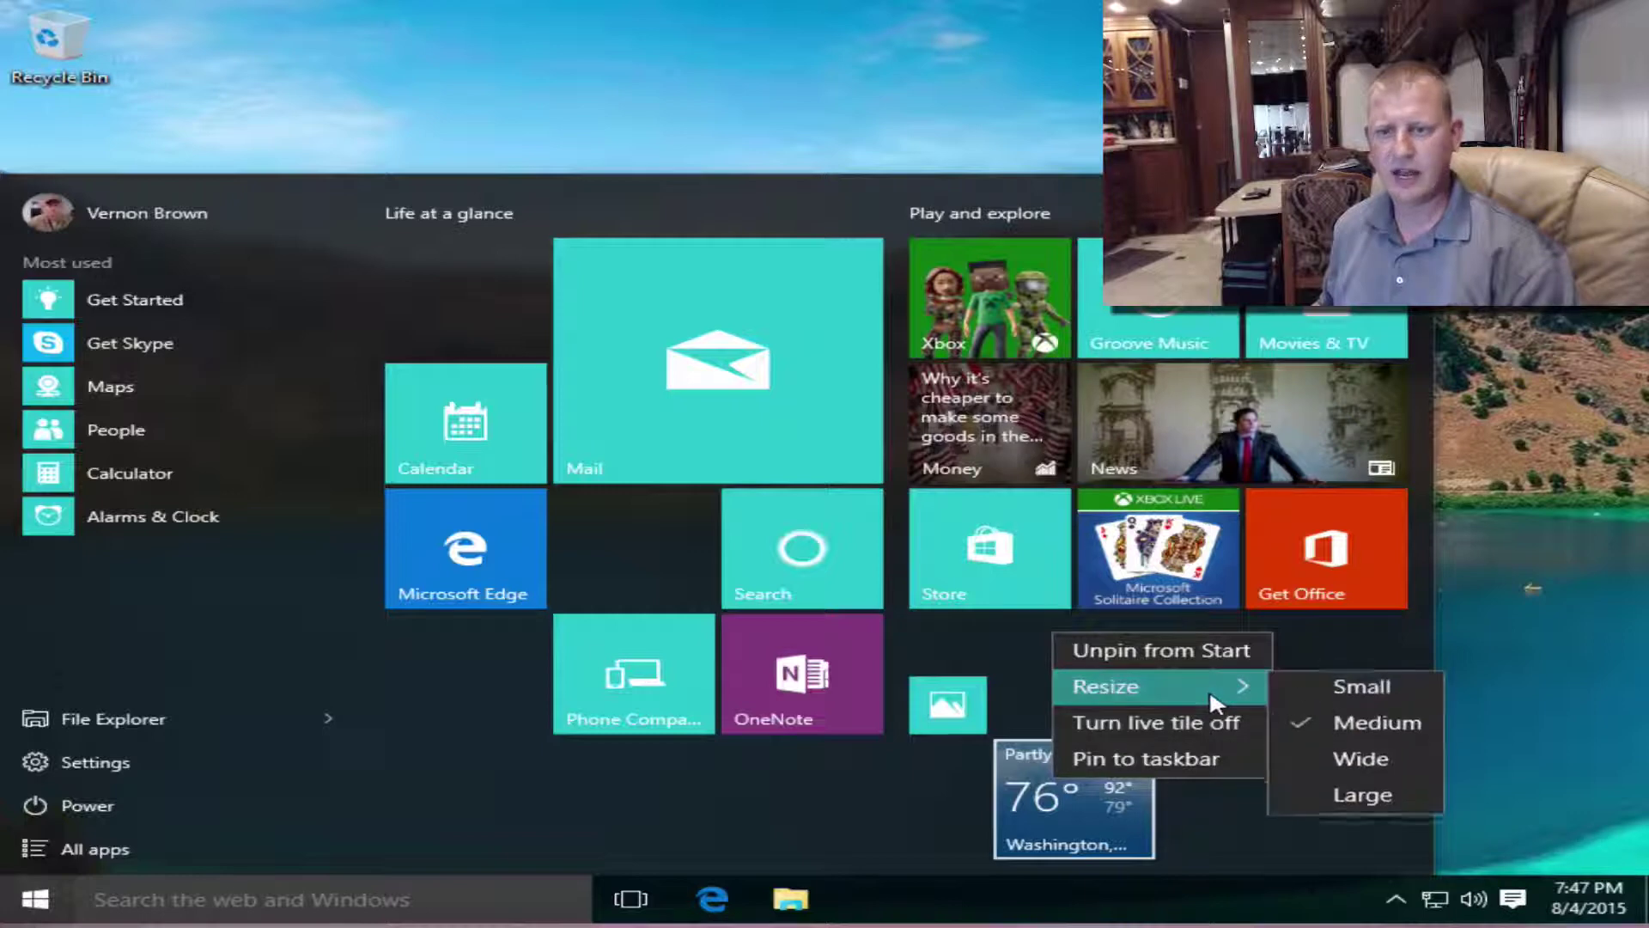
click(1298, 795)
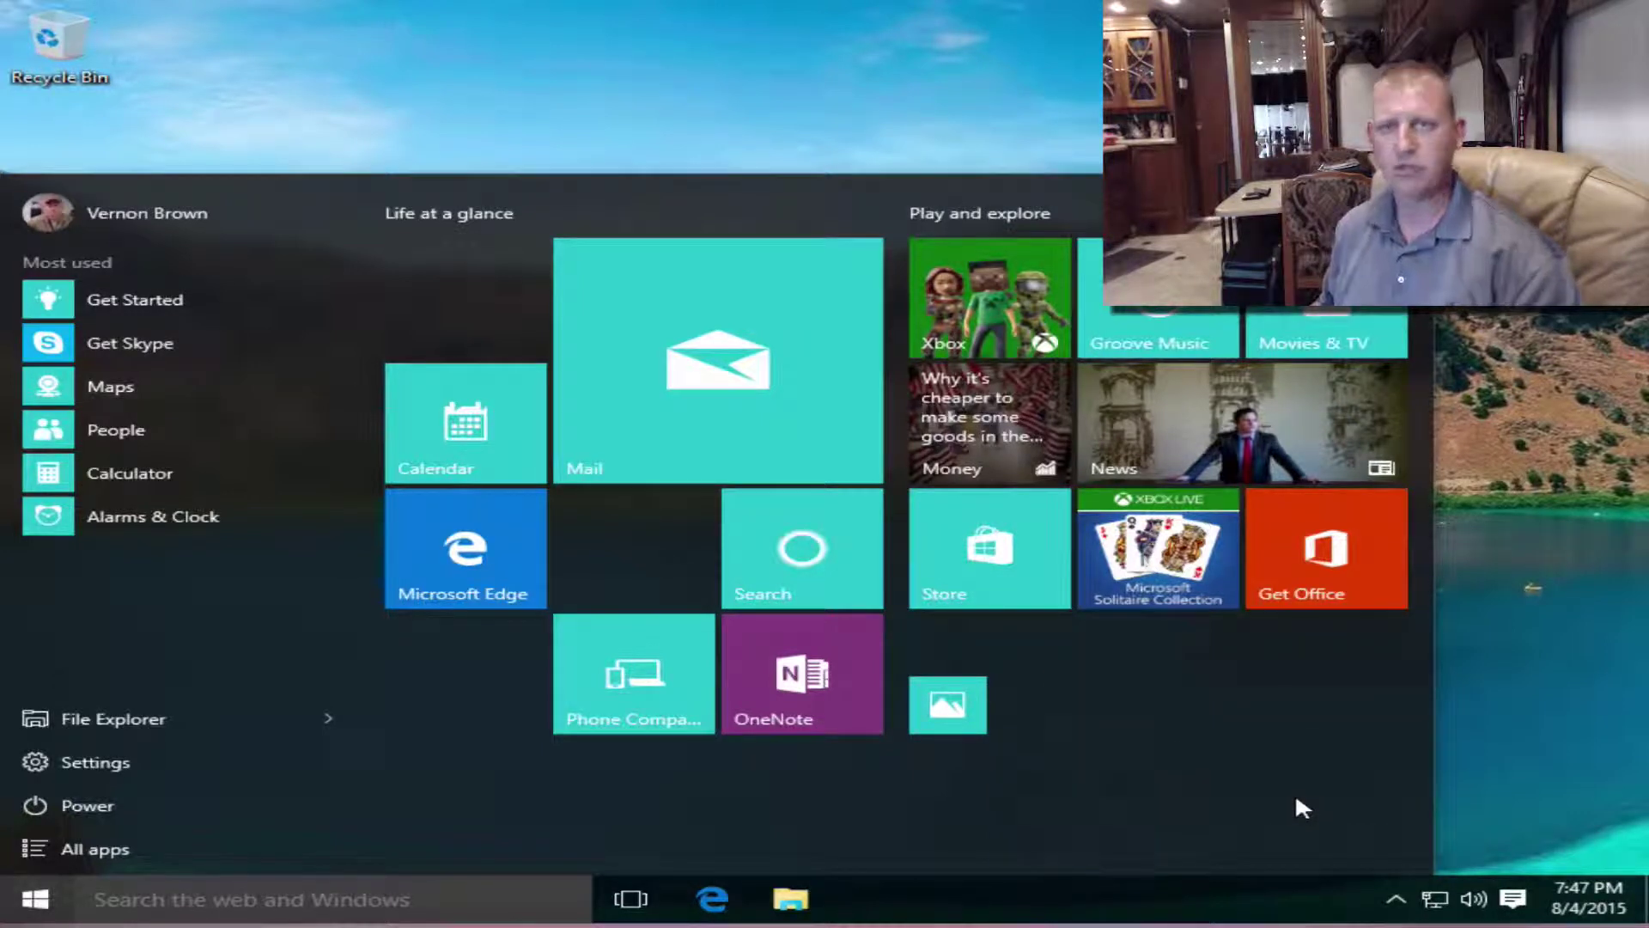
Make the Start menu slightly taller by extending its upper edge
scroll(1306, 754, down, 2)
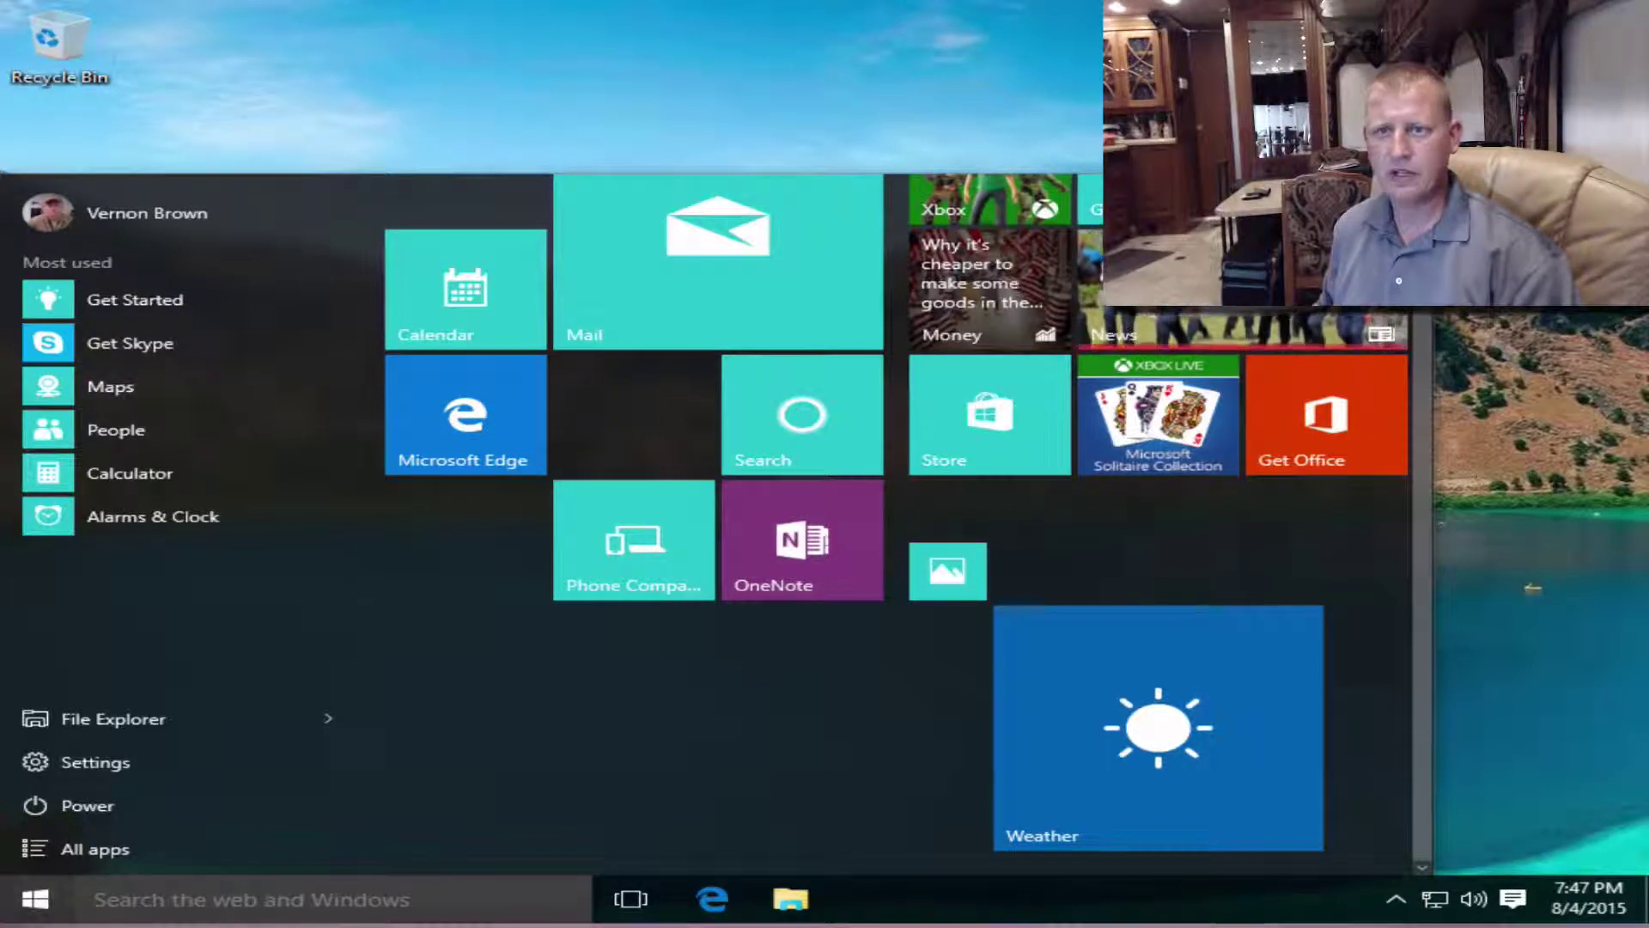
drag(1293, 174, 1293, 117)
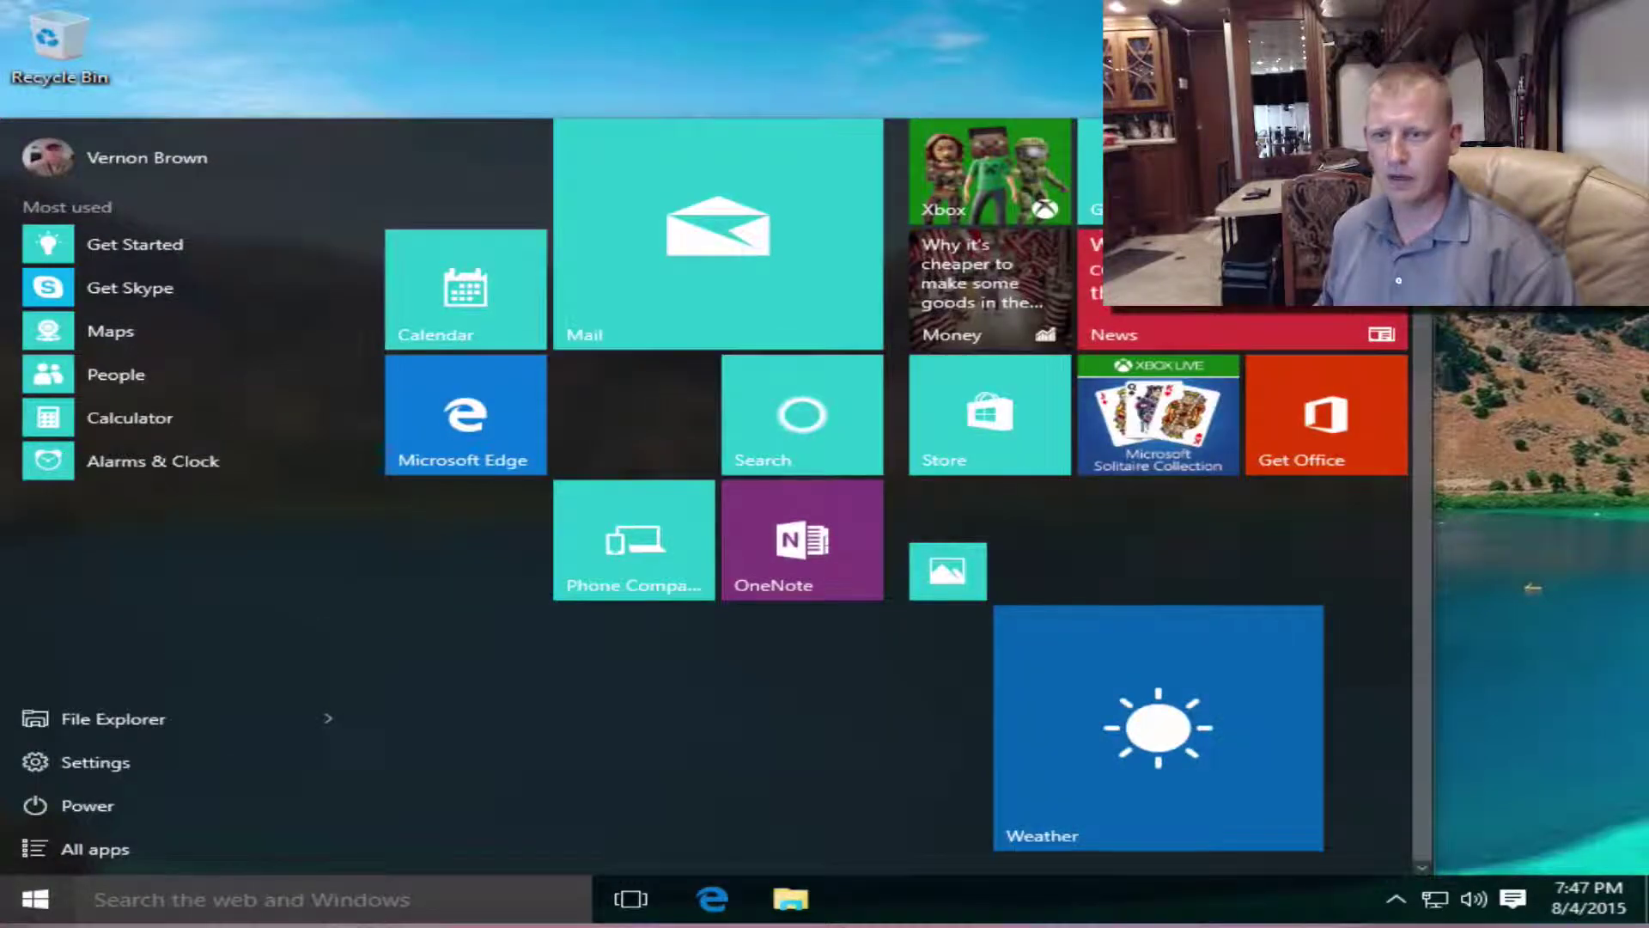